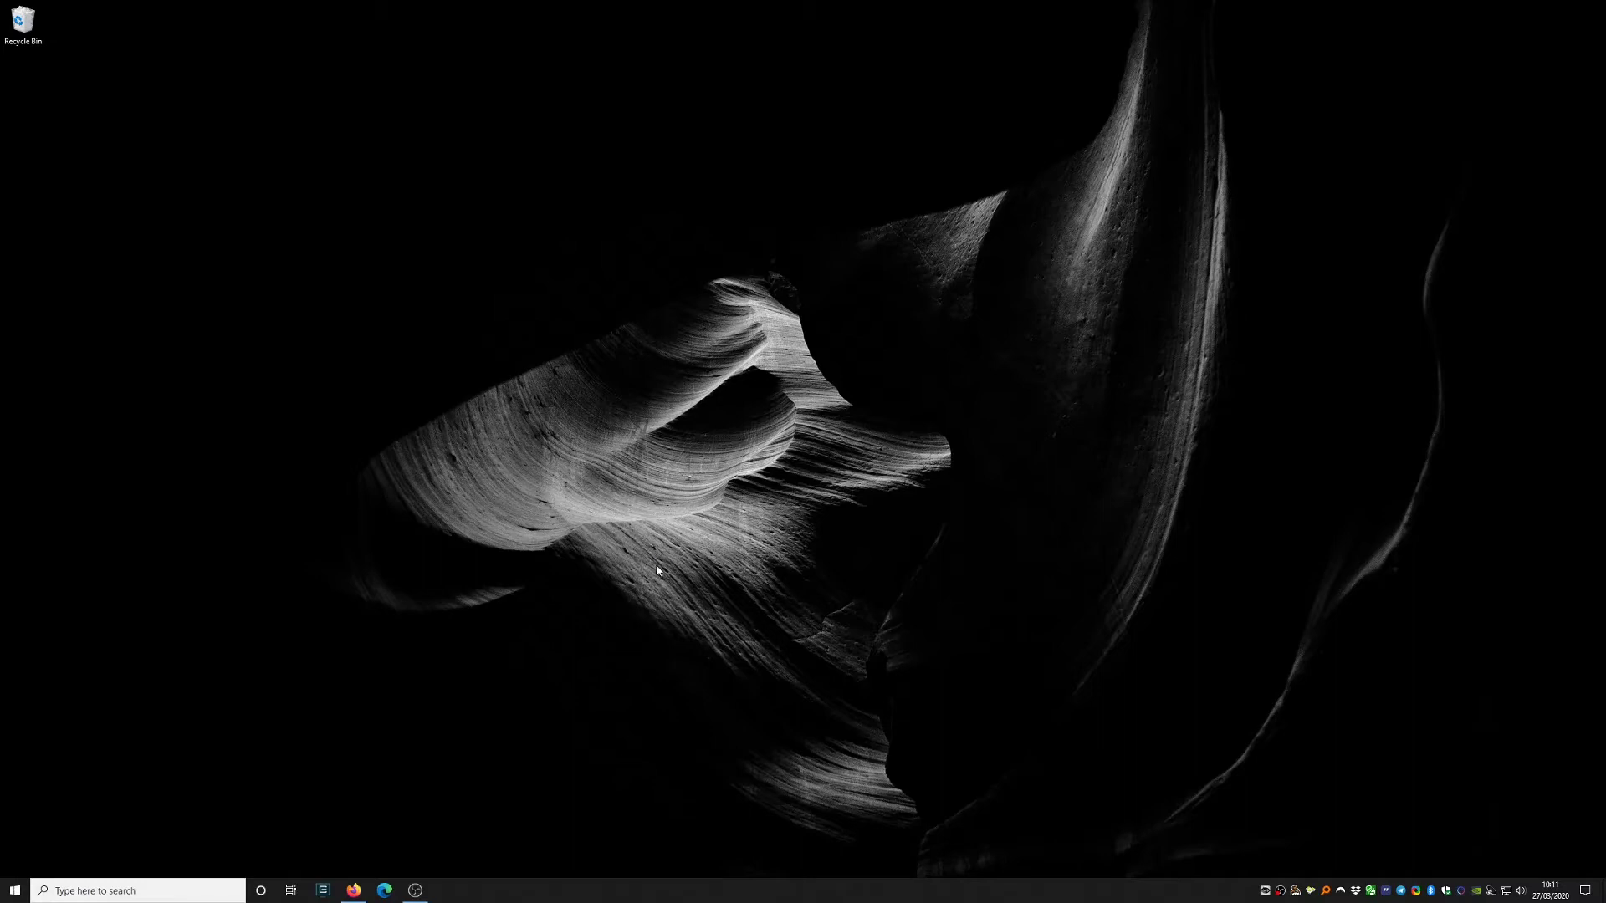
# Open the desktop icon settings from the Themes page of the desktop's personalisation settings
pyautogui.rightClick(632, 280)
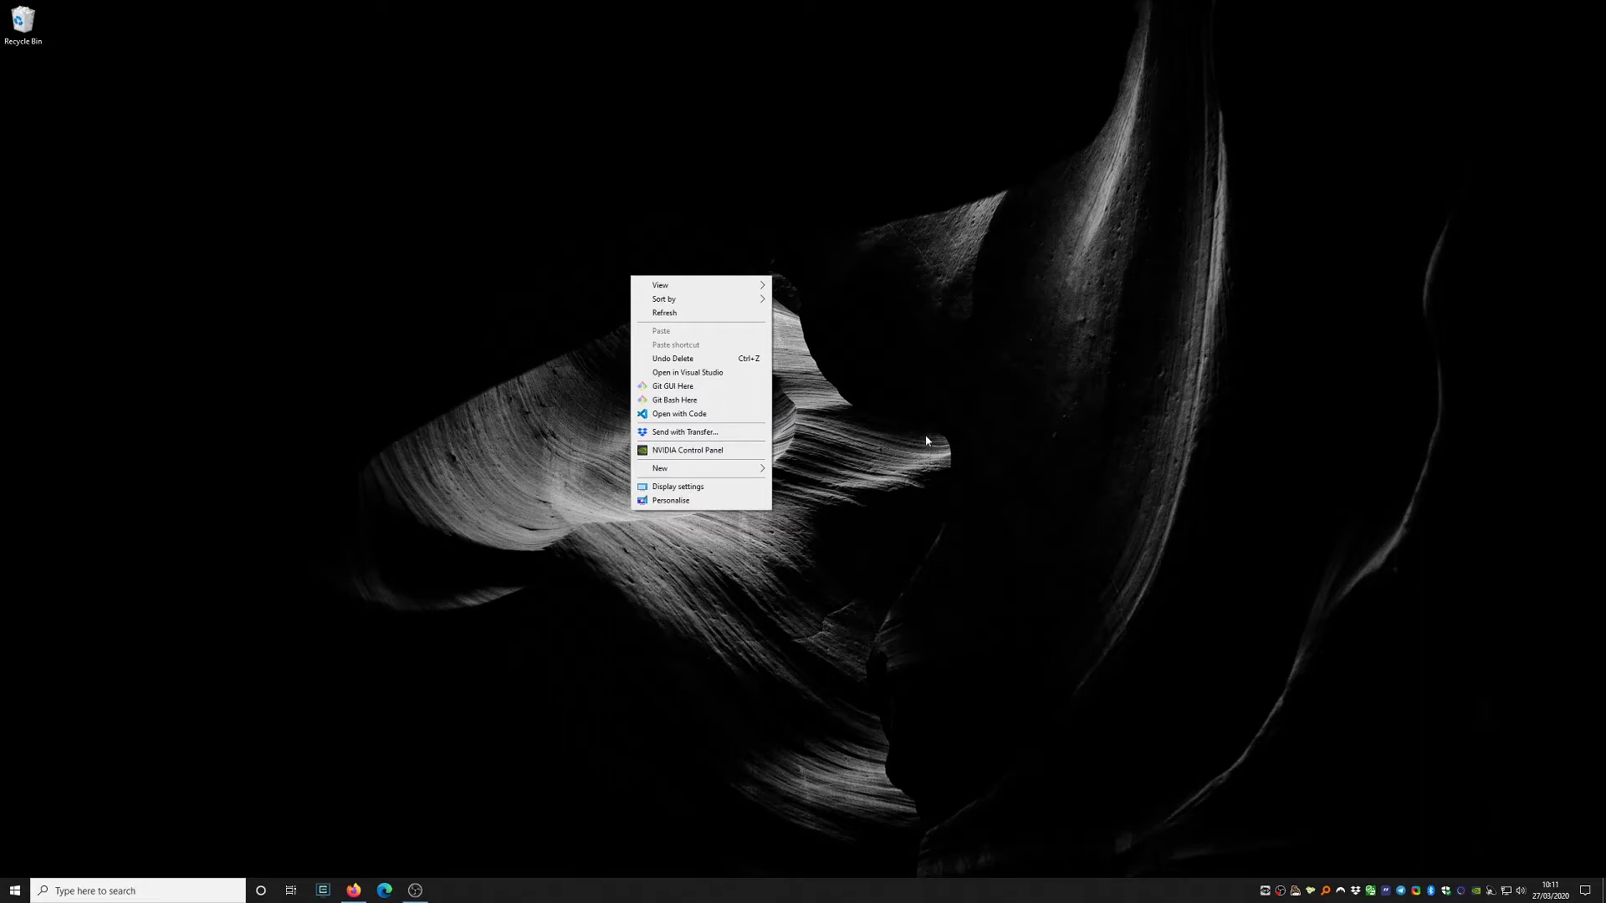
pyautogui.click(672, 502)
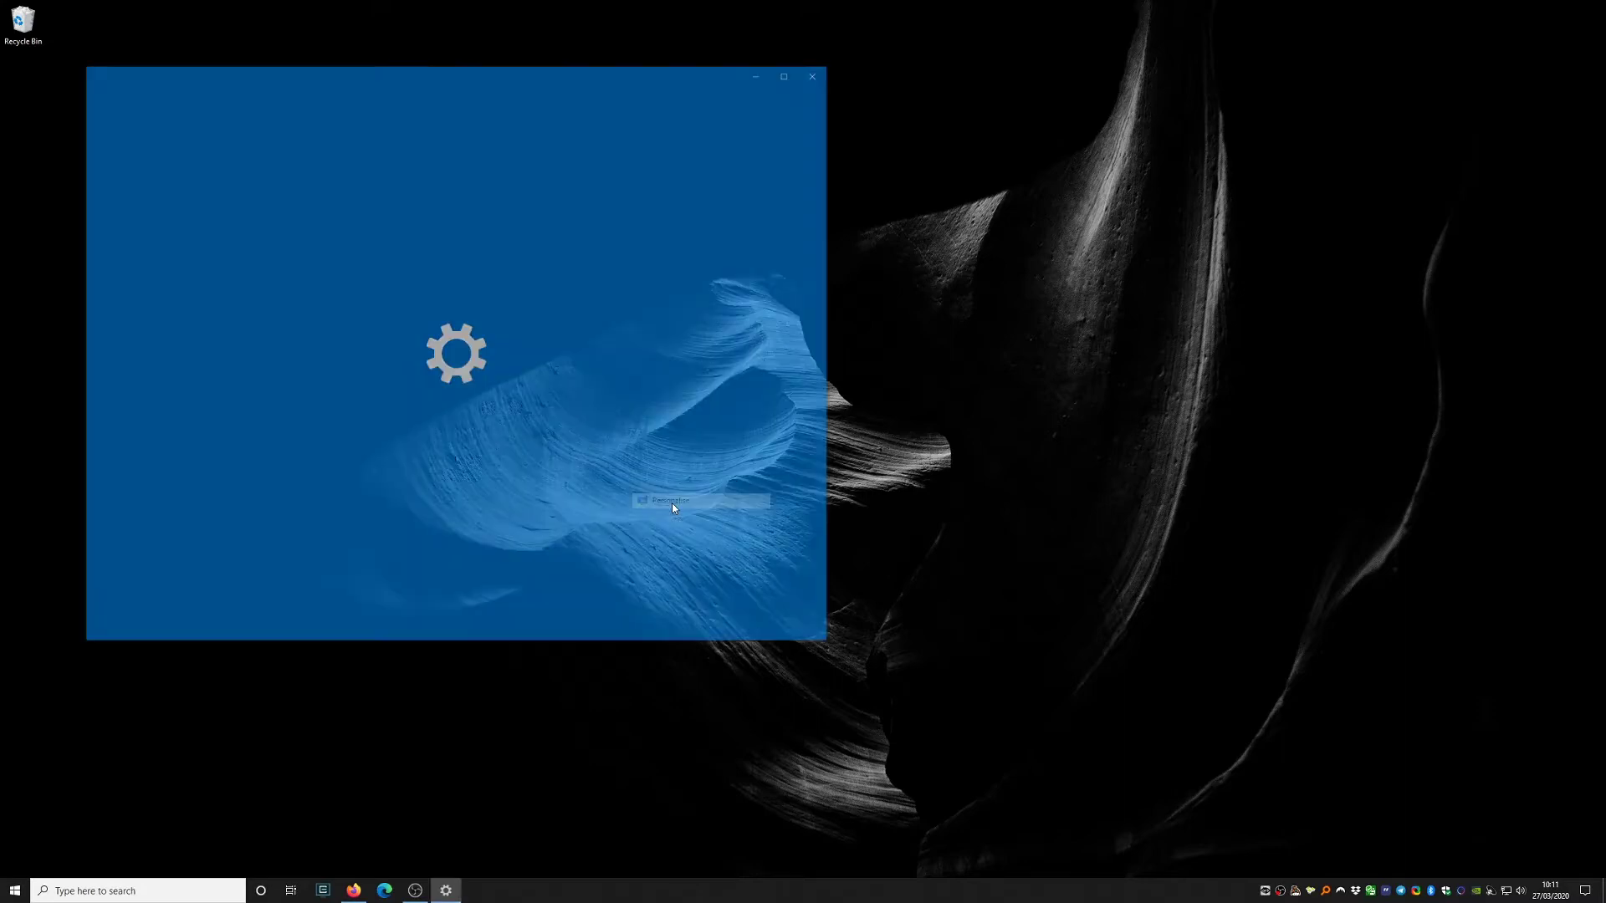
pyautogui.moveTo(404, 73); pyautogui.dragTo(709, 122)
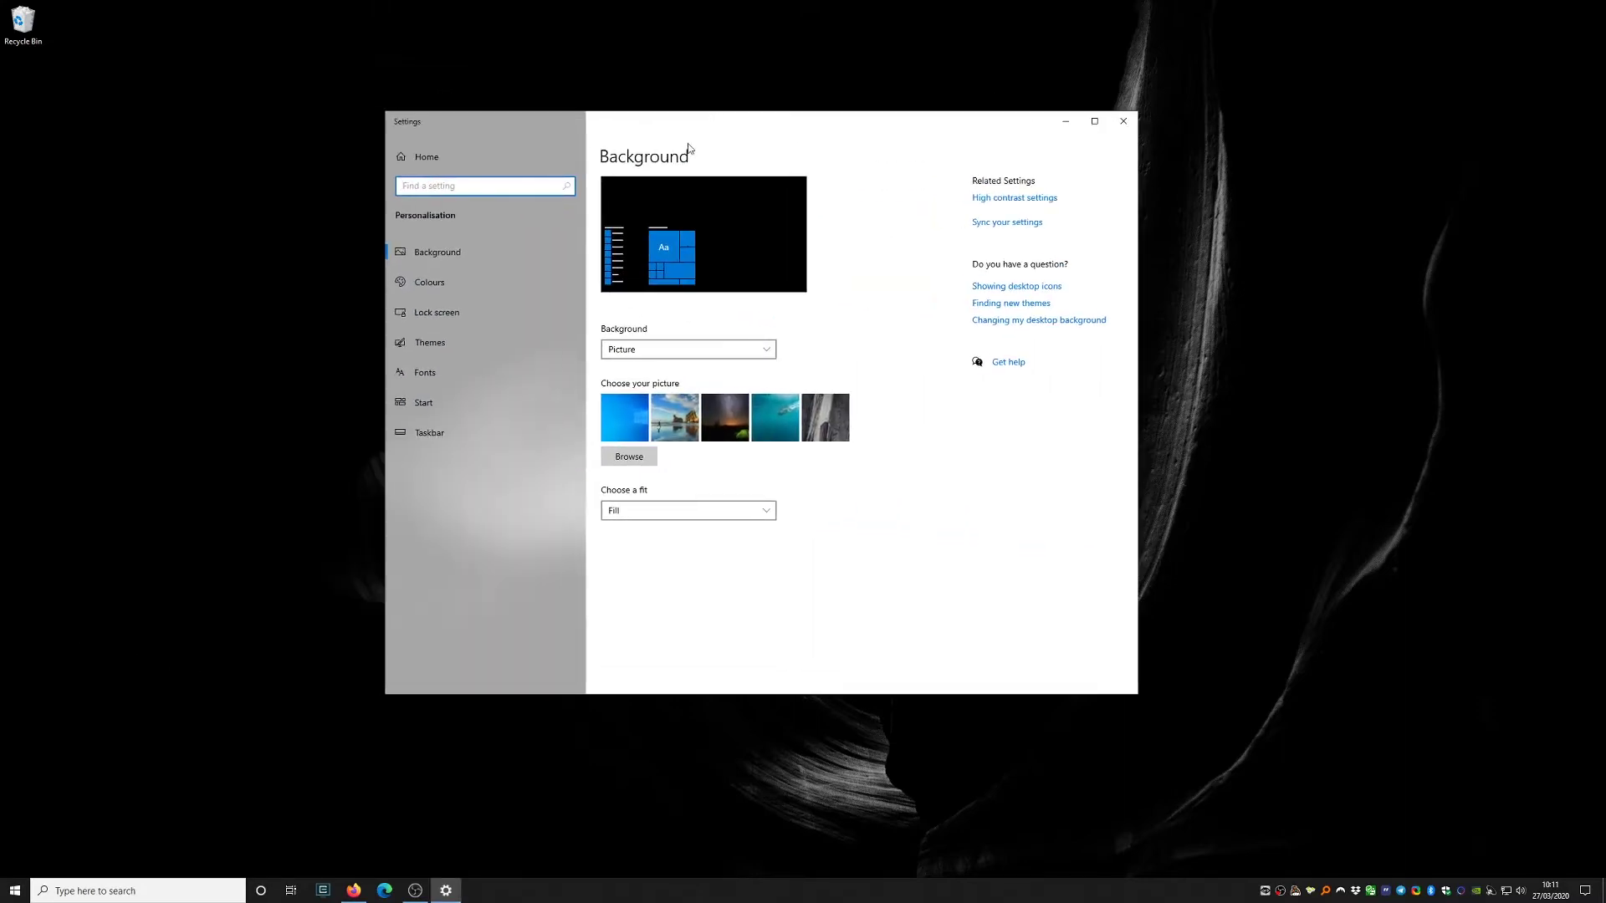
pyautogui.click(445, 343)
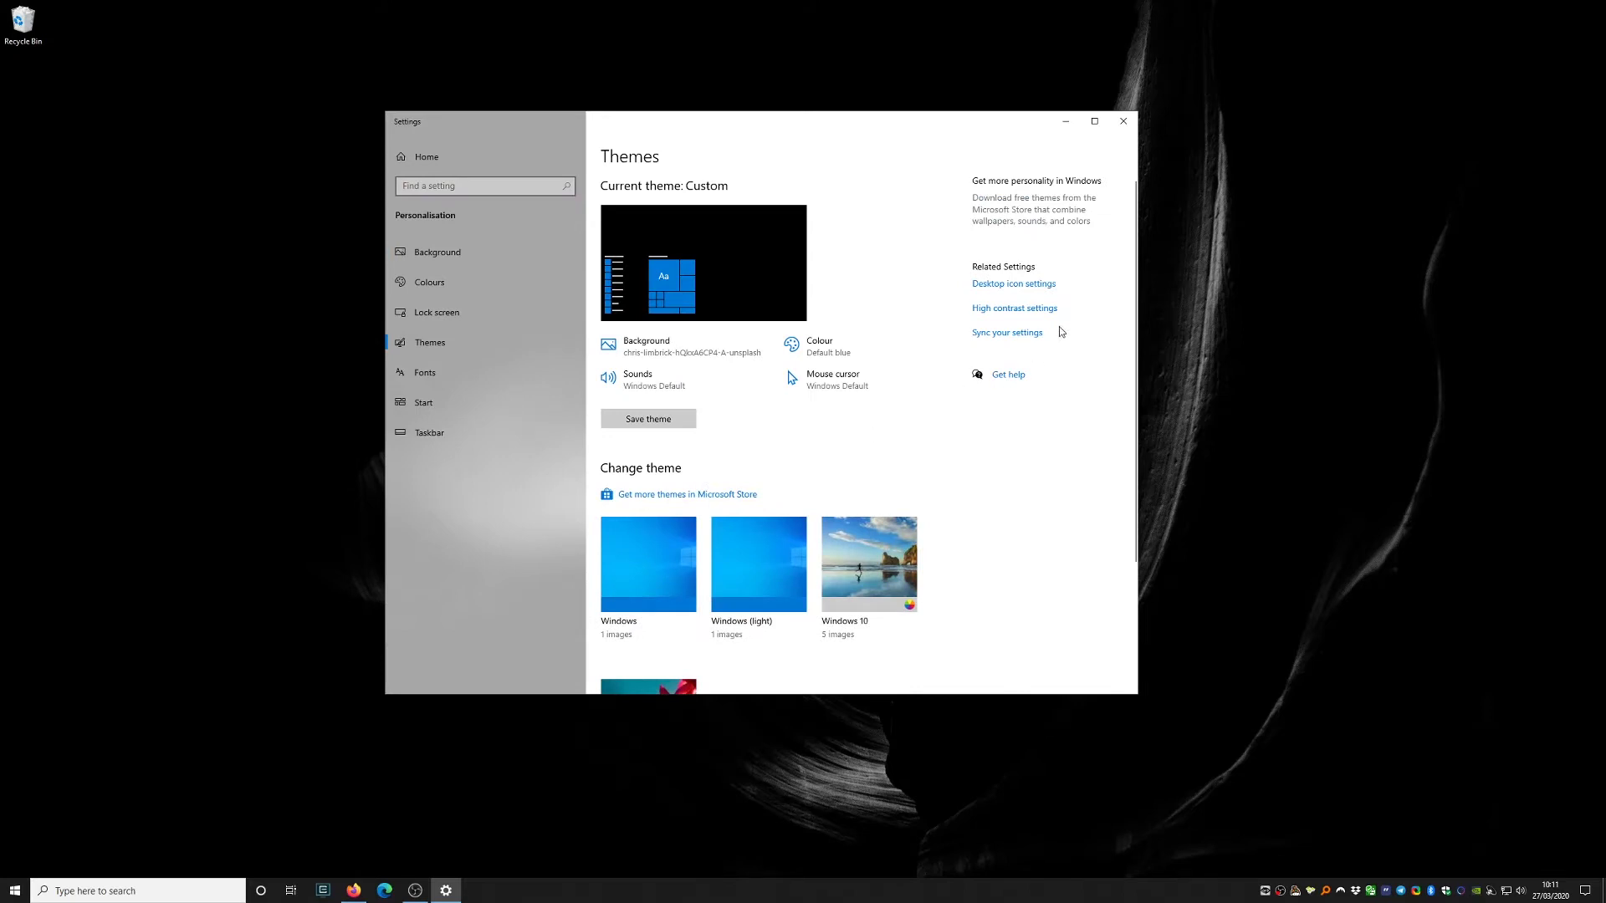
pyautogui.click(1044, 288)
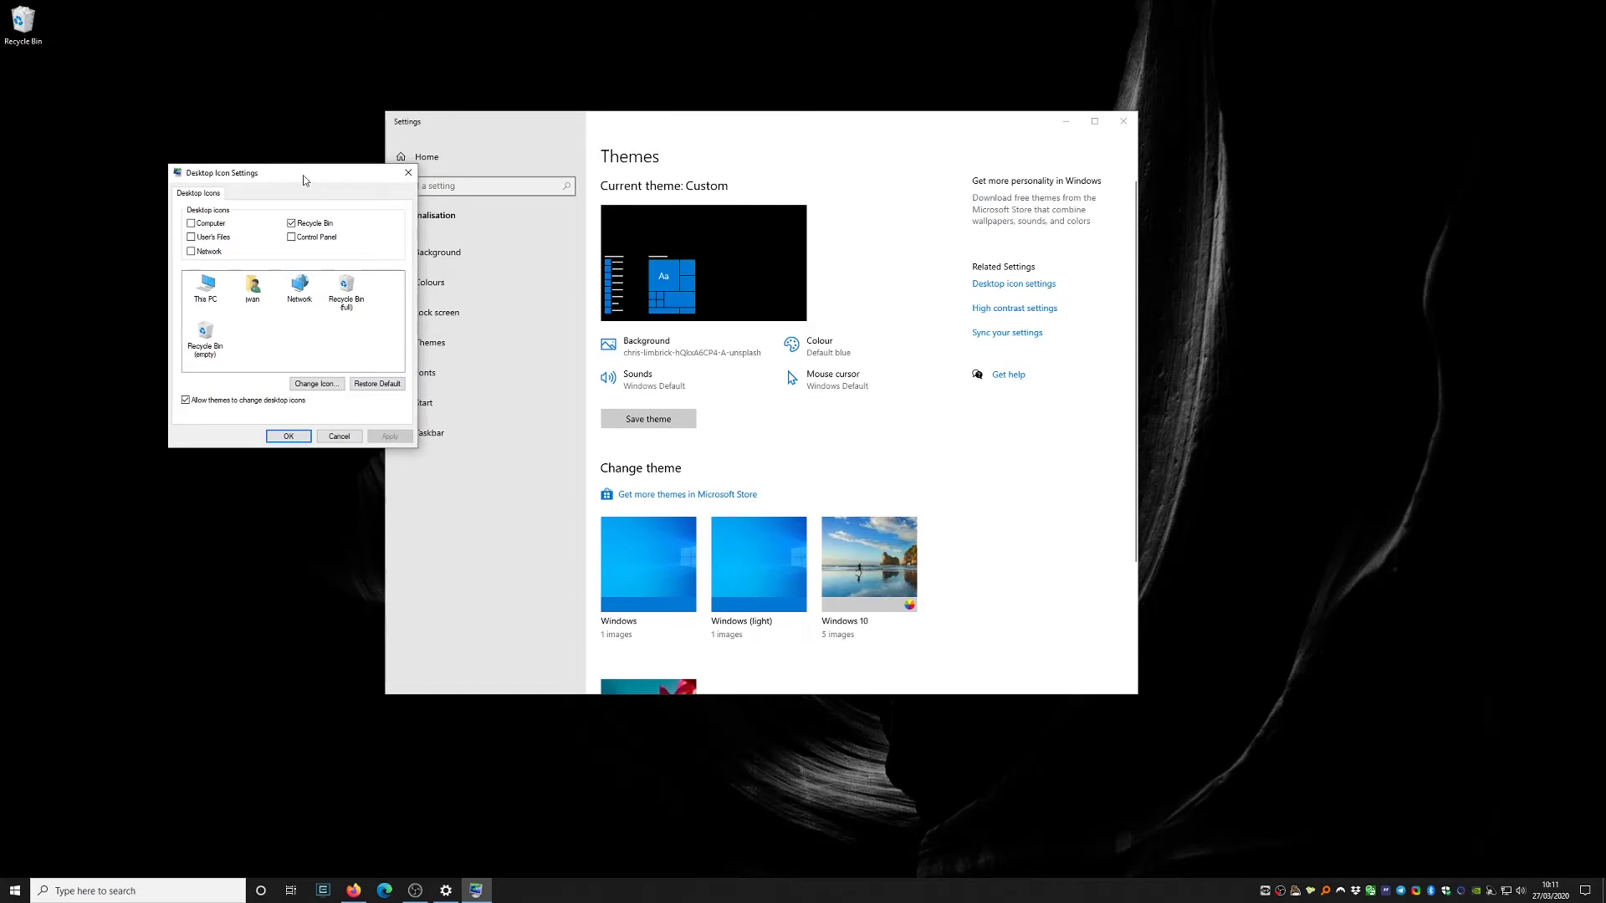
pyautogui.moveTo(304, 180); pyautogui.dragTo(777, 335)
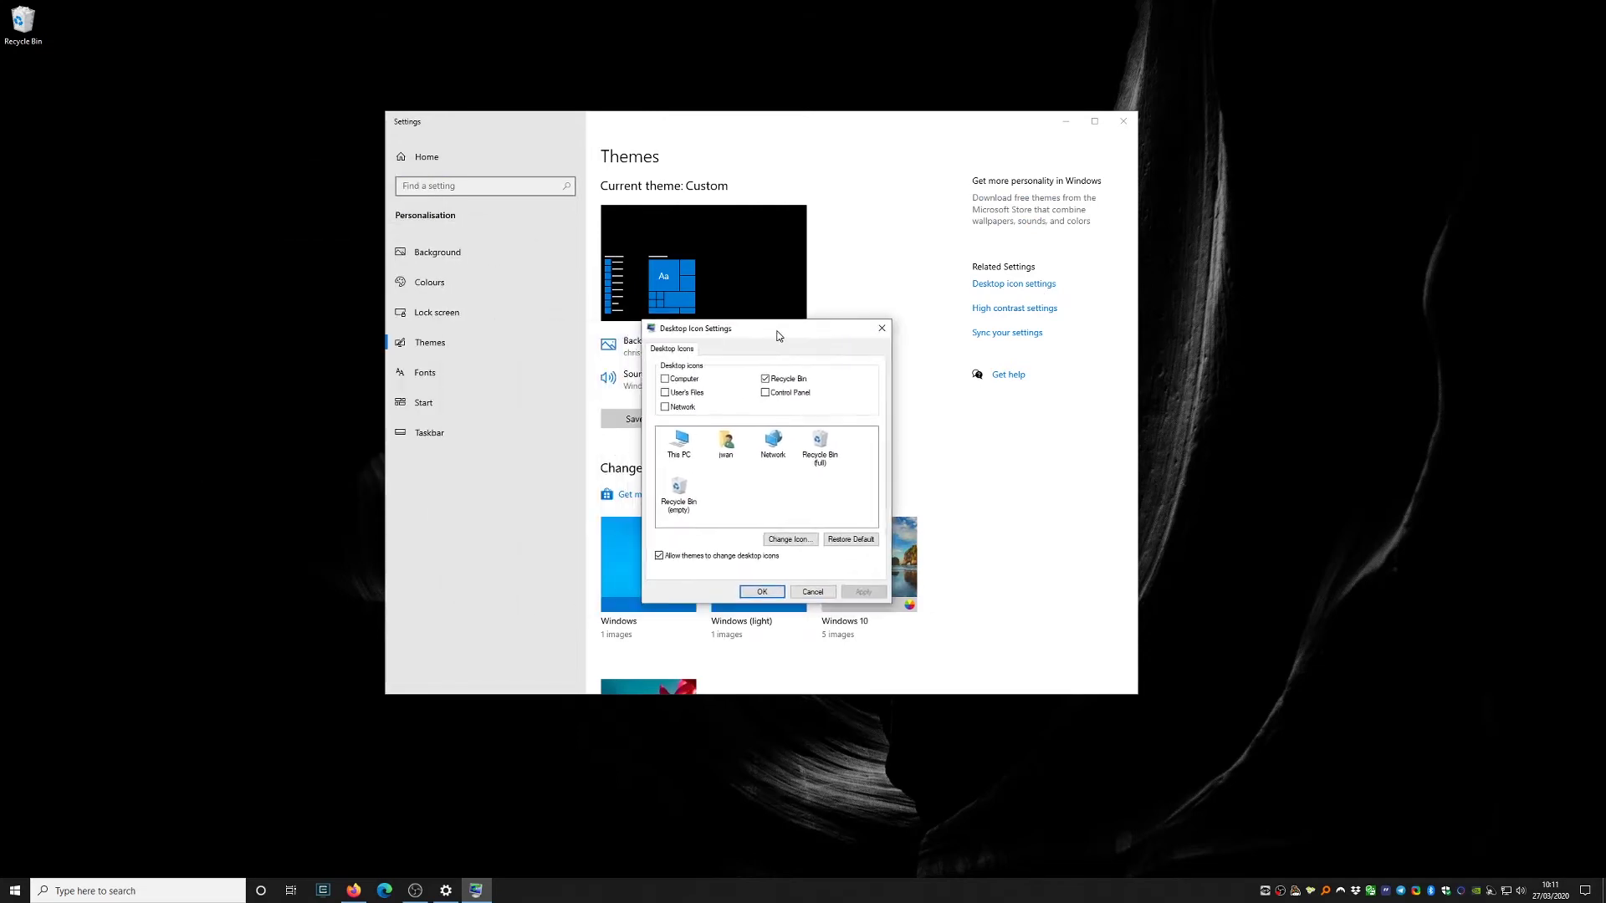
# Enable the Computer icon on the desktop, apply the change and close the settings windows
pyautogui.click(667, 381)
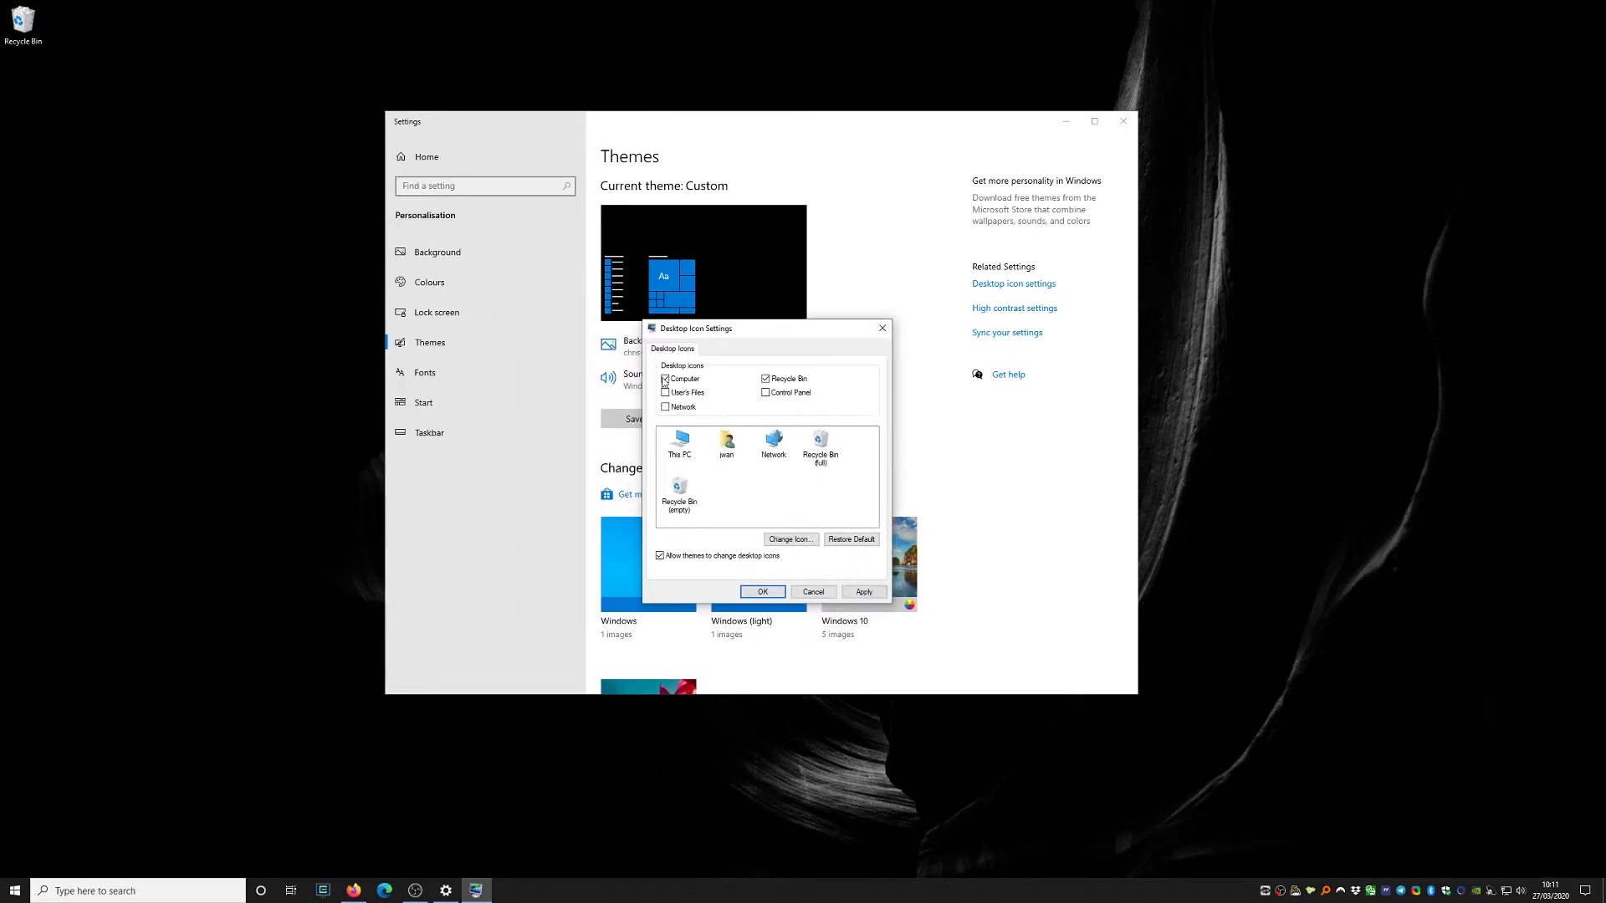
pyautogui.click(863, 592)
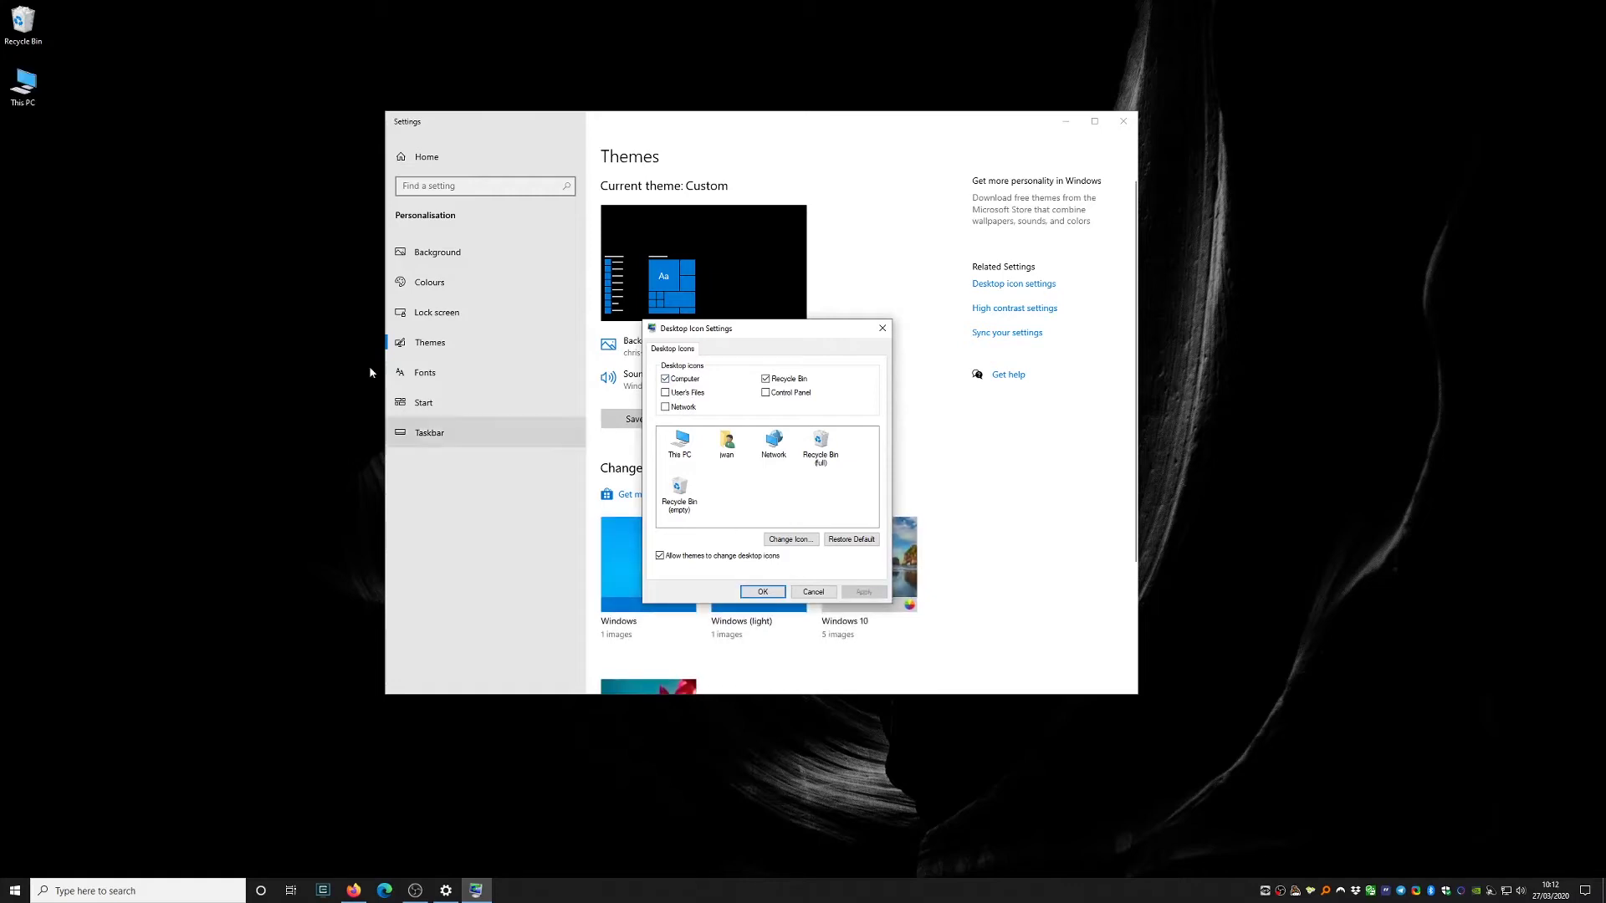
pyautogui.click(762, 592)
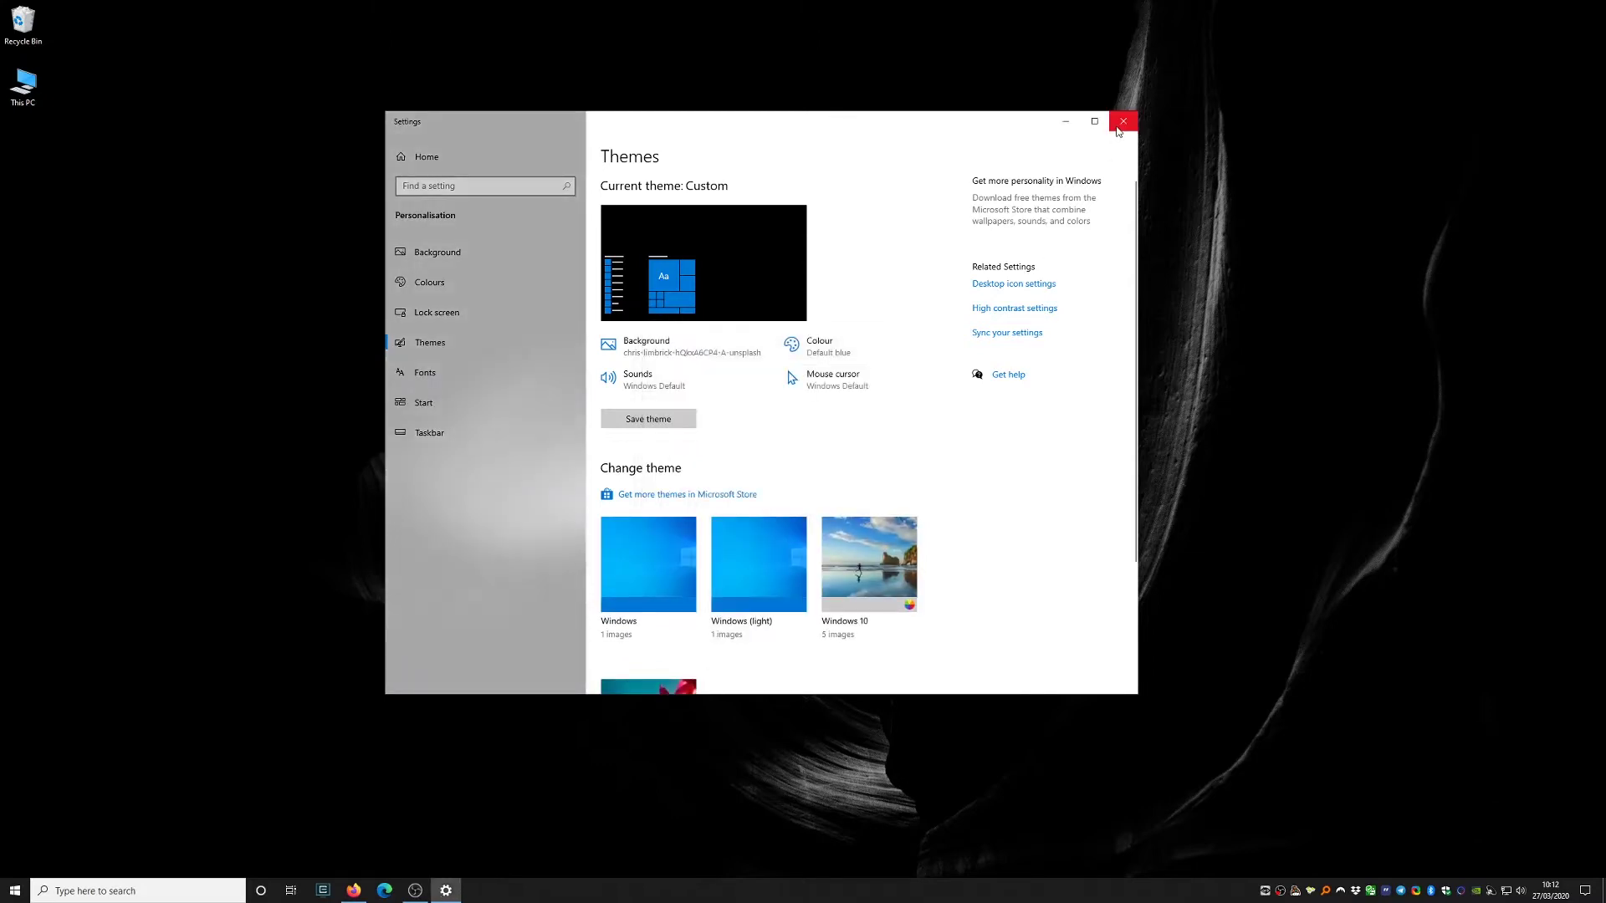
pyautogui.click(1123, 122)
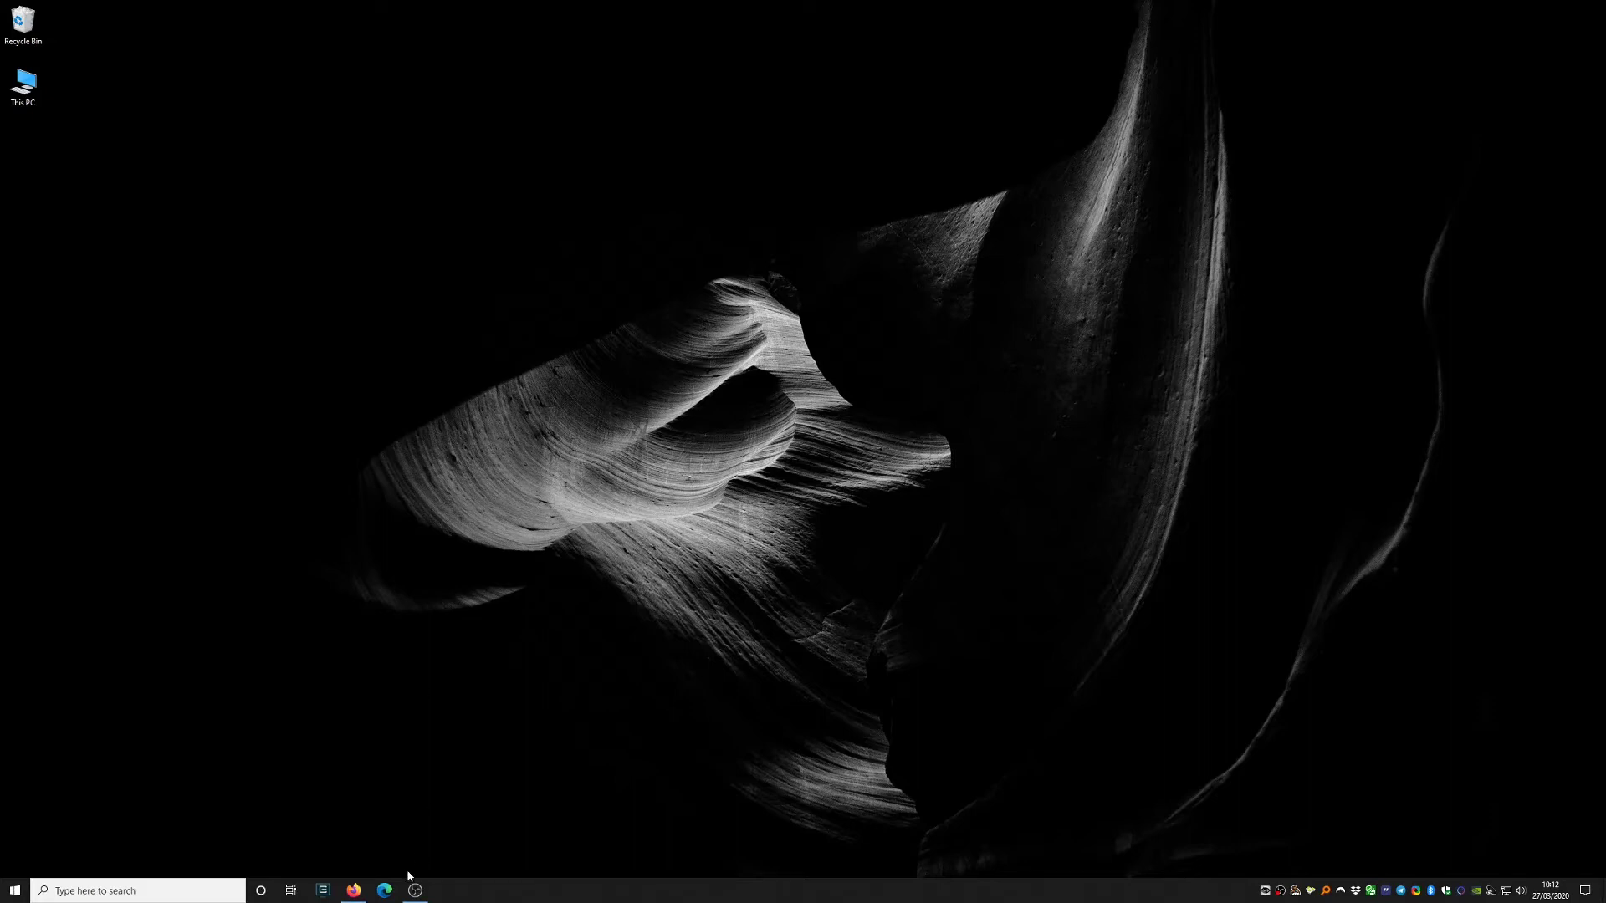
# Switch to Firefox, examine the Windows key article and the keyboard image results, and return to the desktop
pyautogui.click(352, 891)
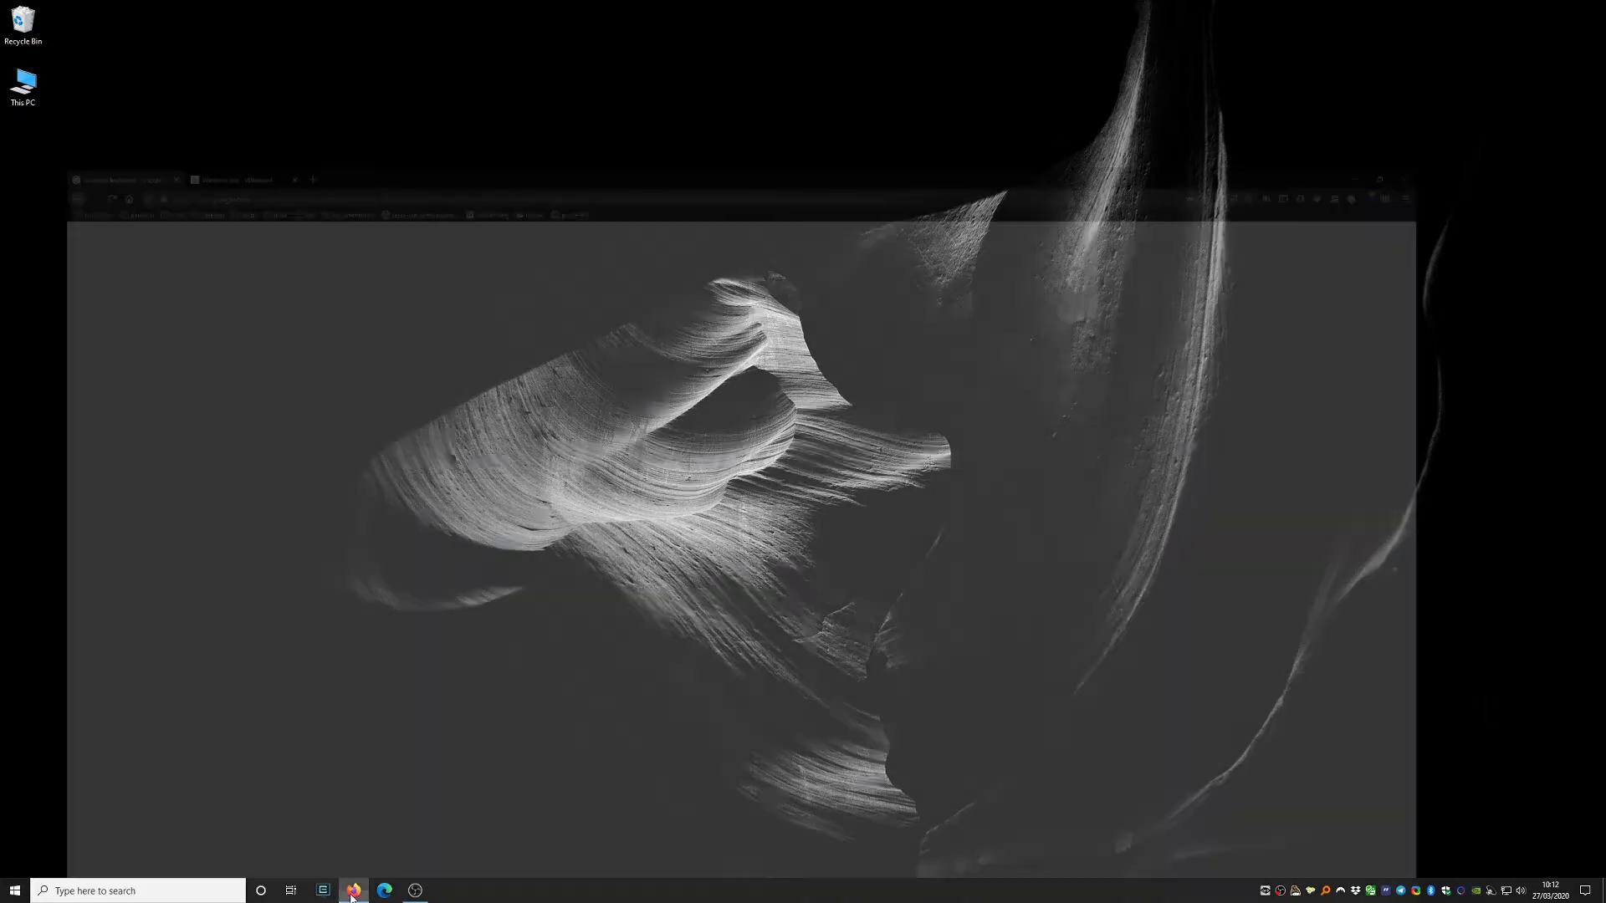
pyautogui.hotkey('ctrl', 'Tab')
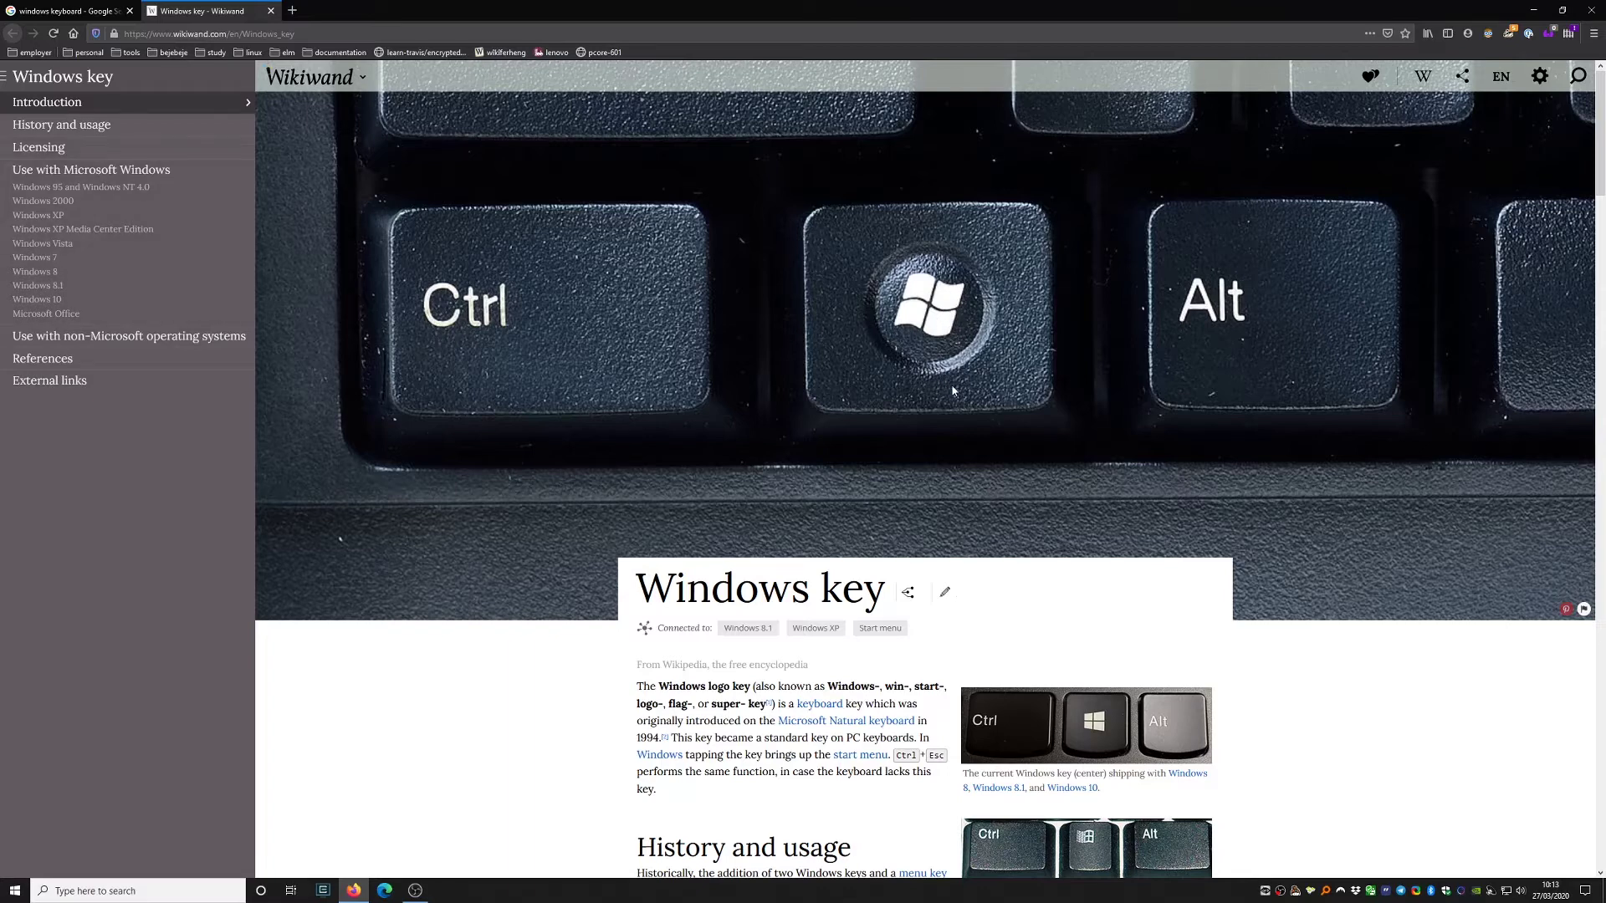
pyautogui.click(67, 11)
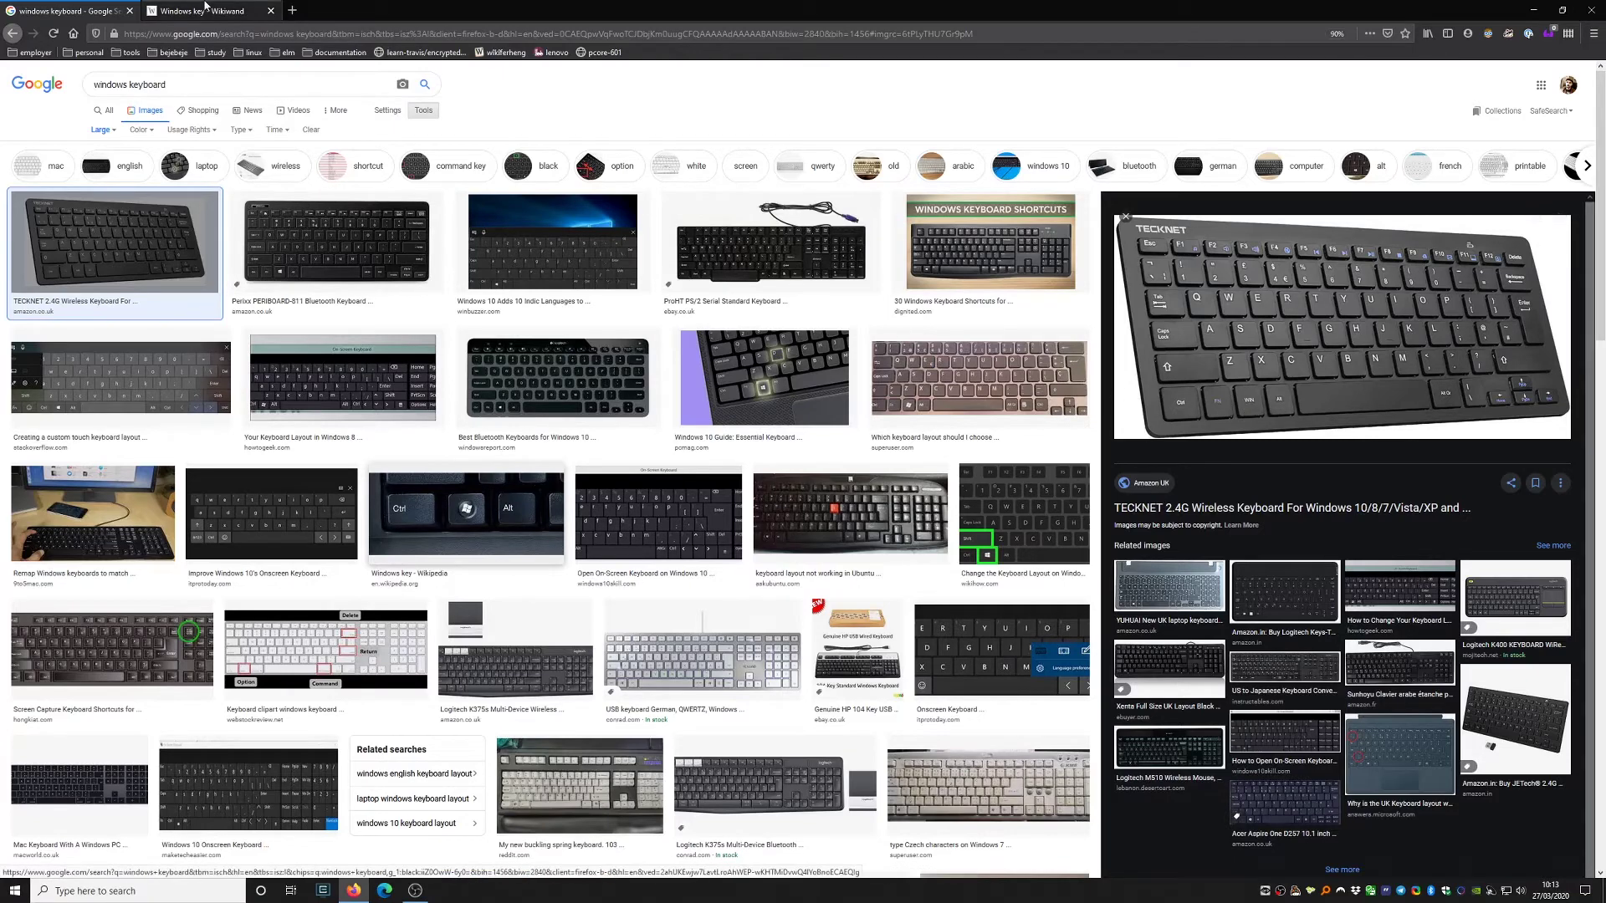
pyautogui.click(201, 11)
pyautogui.click(34, 11)
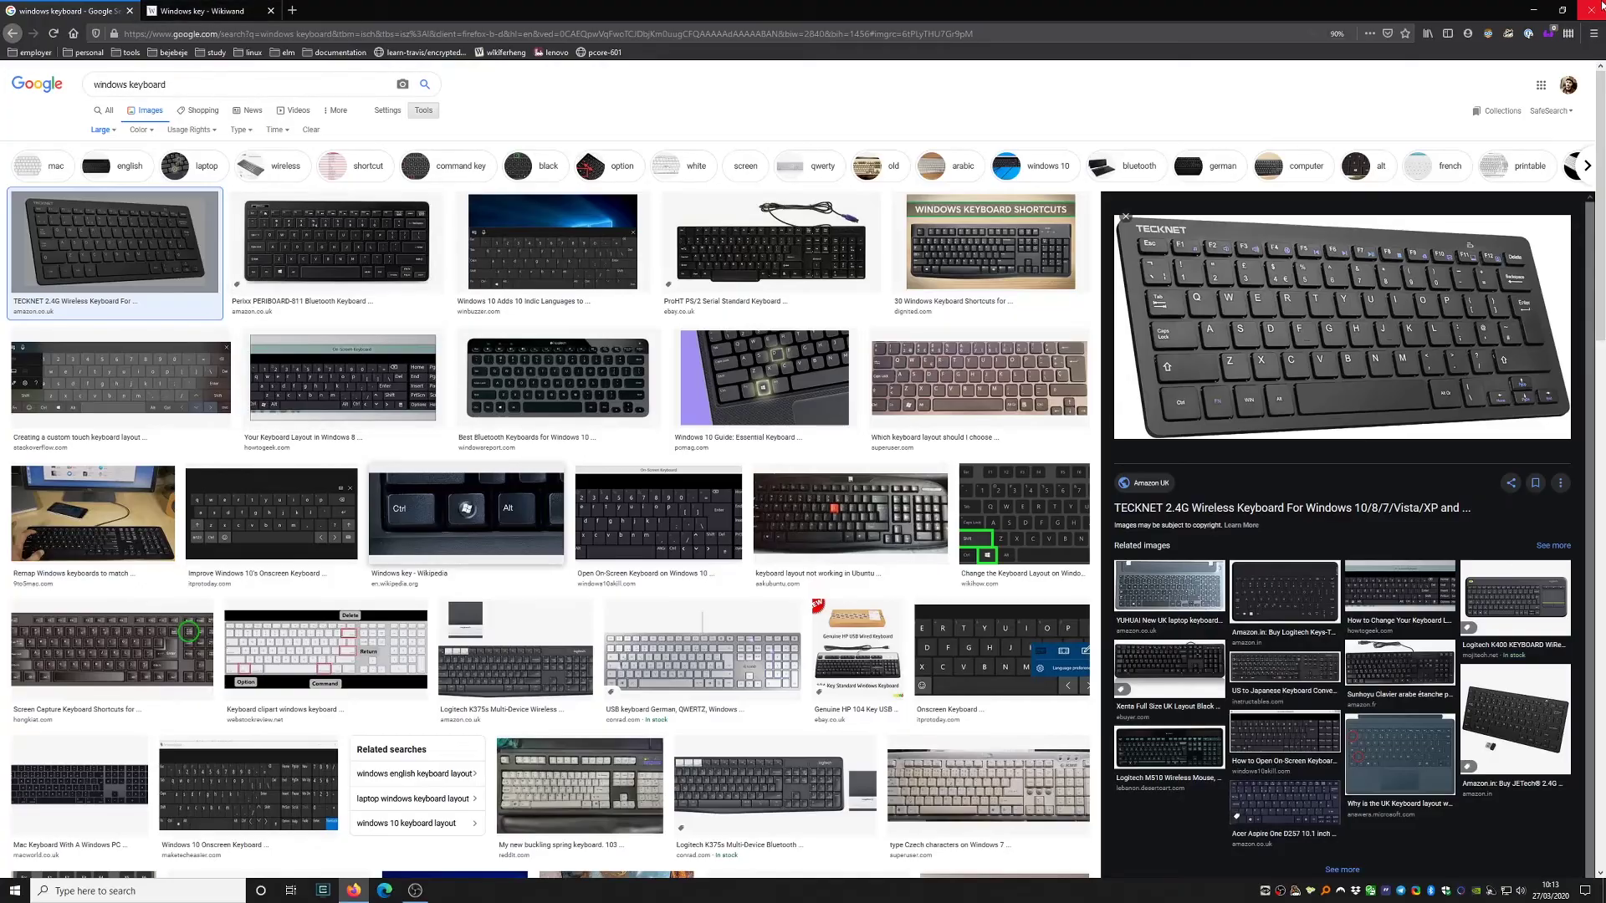
pyautogui.press('super+d')
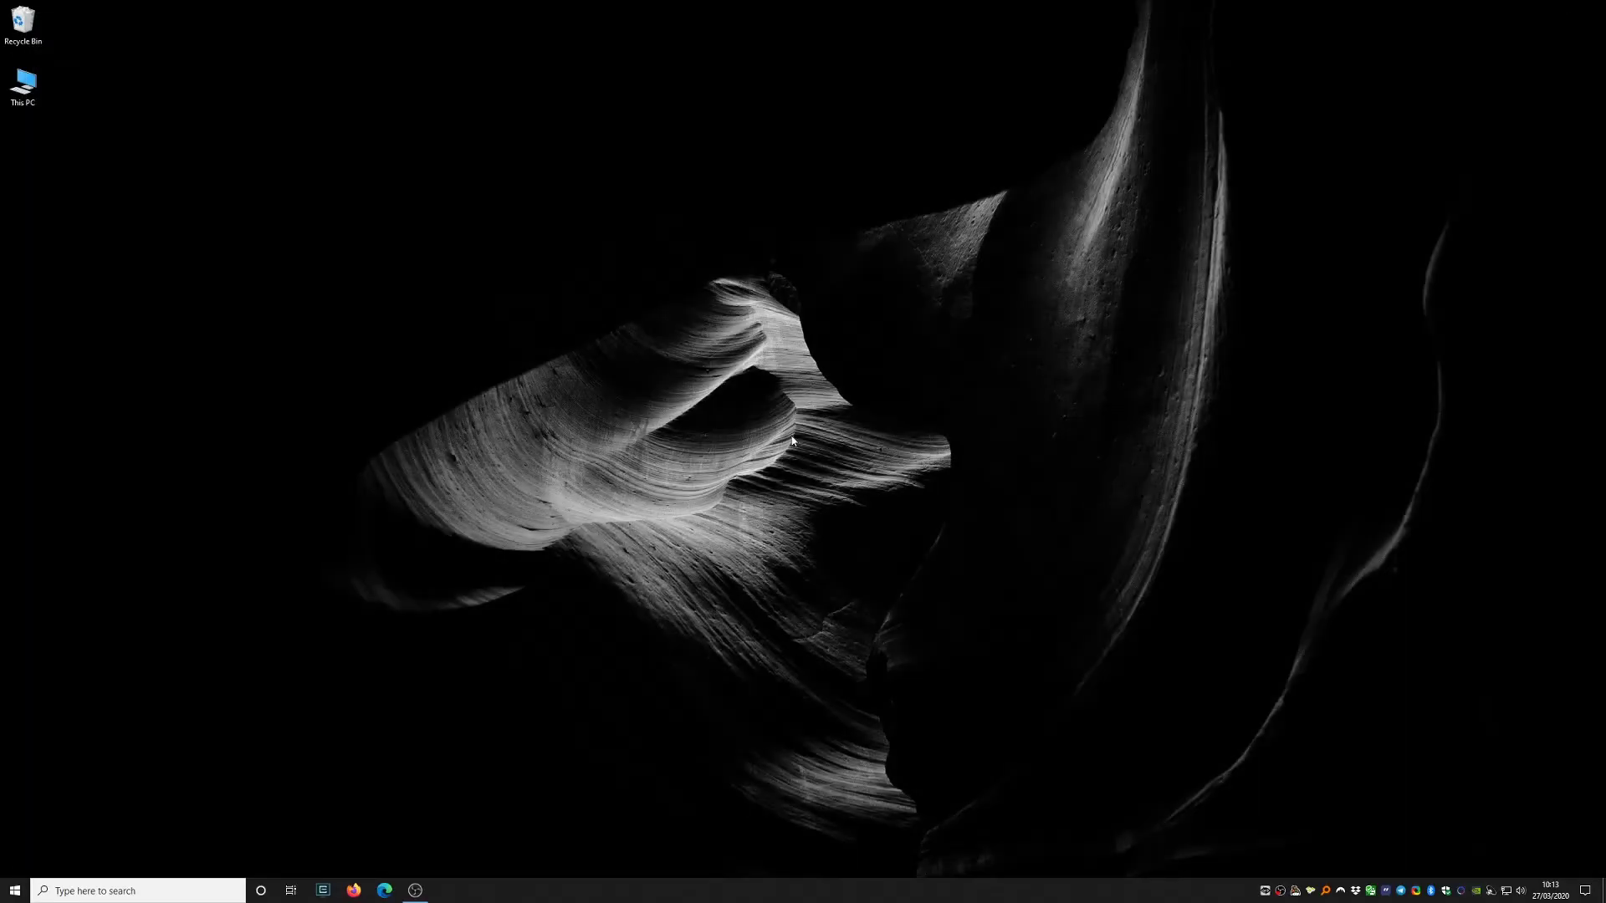
# Open This PC in File Explorer, check the free space on Local Disk (C:), and close the window
pyautogui.press('super+e')
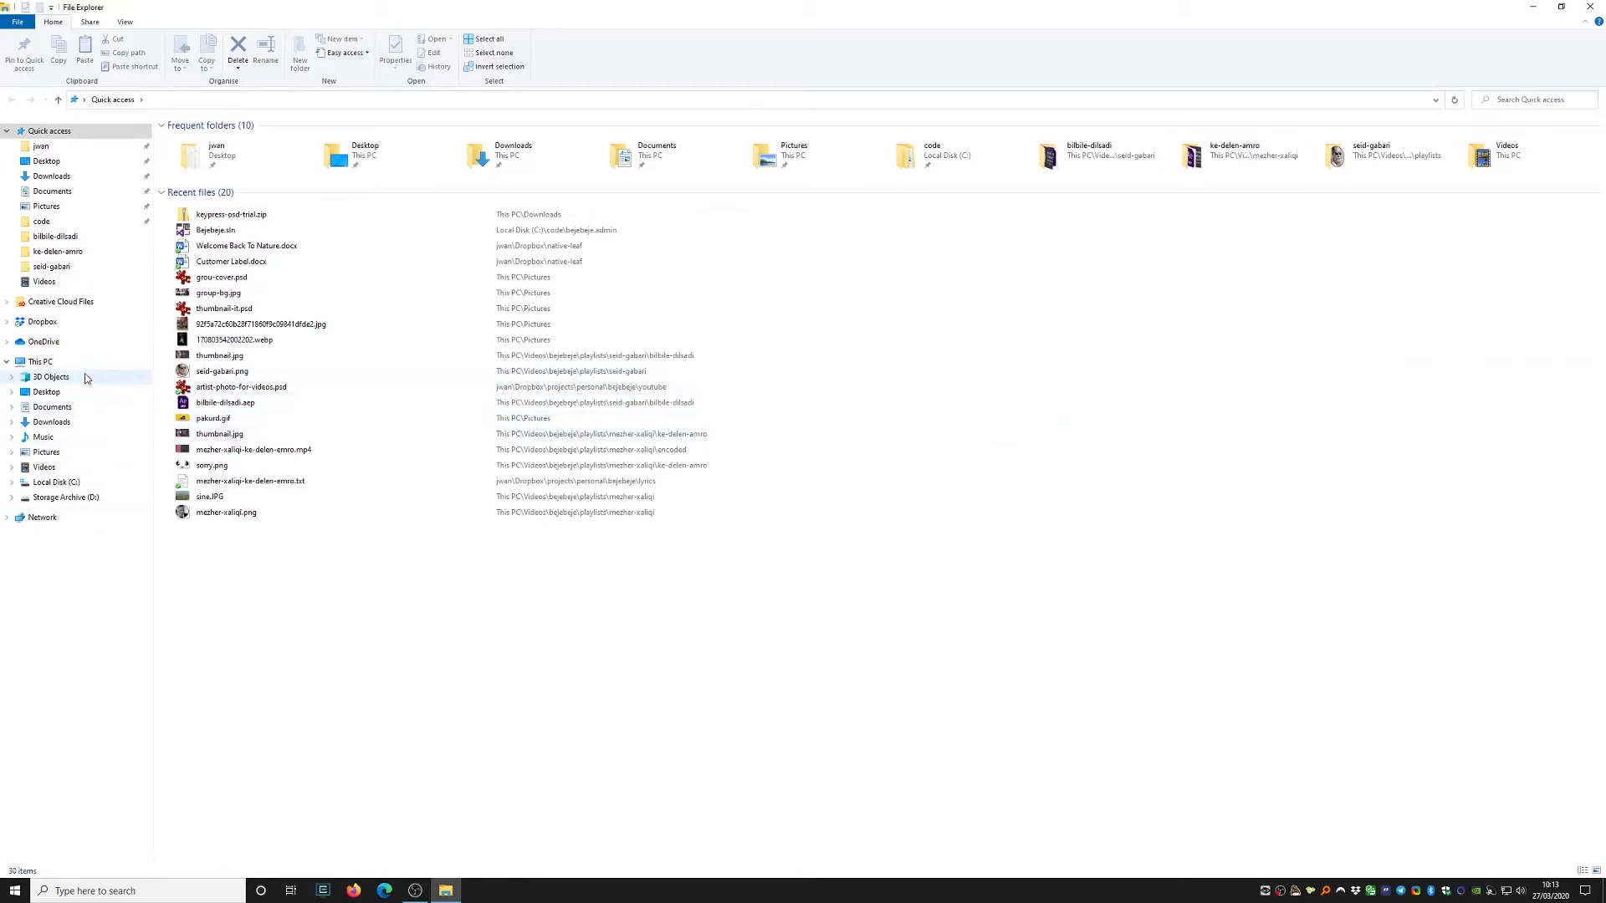
pyautogui.click(42, 362)
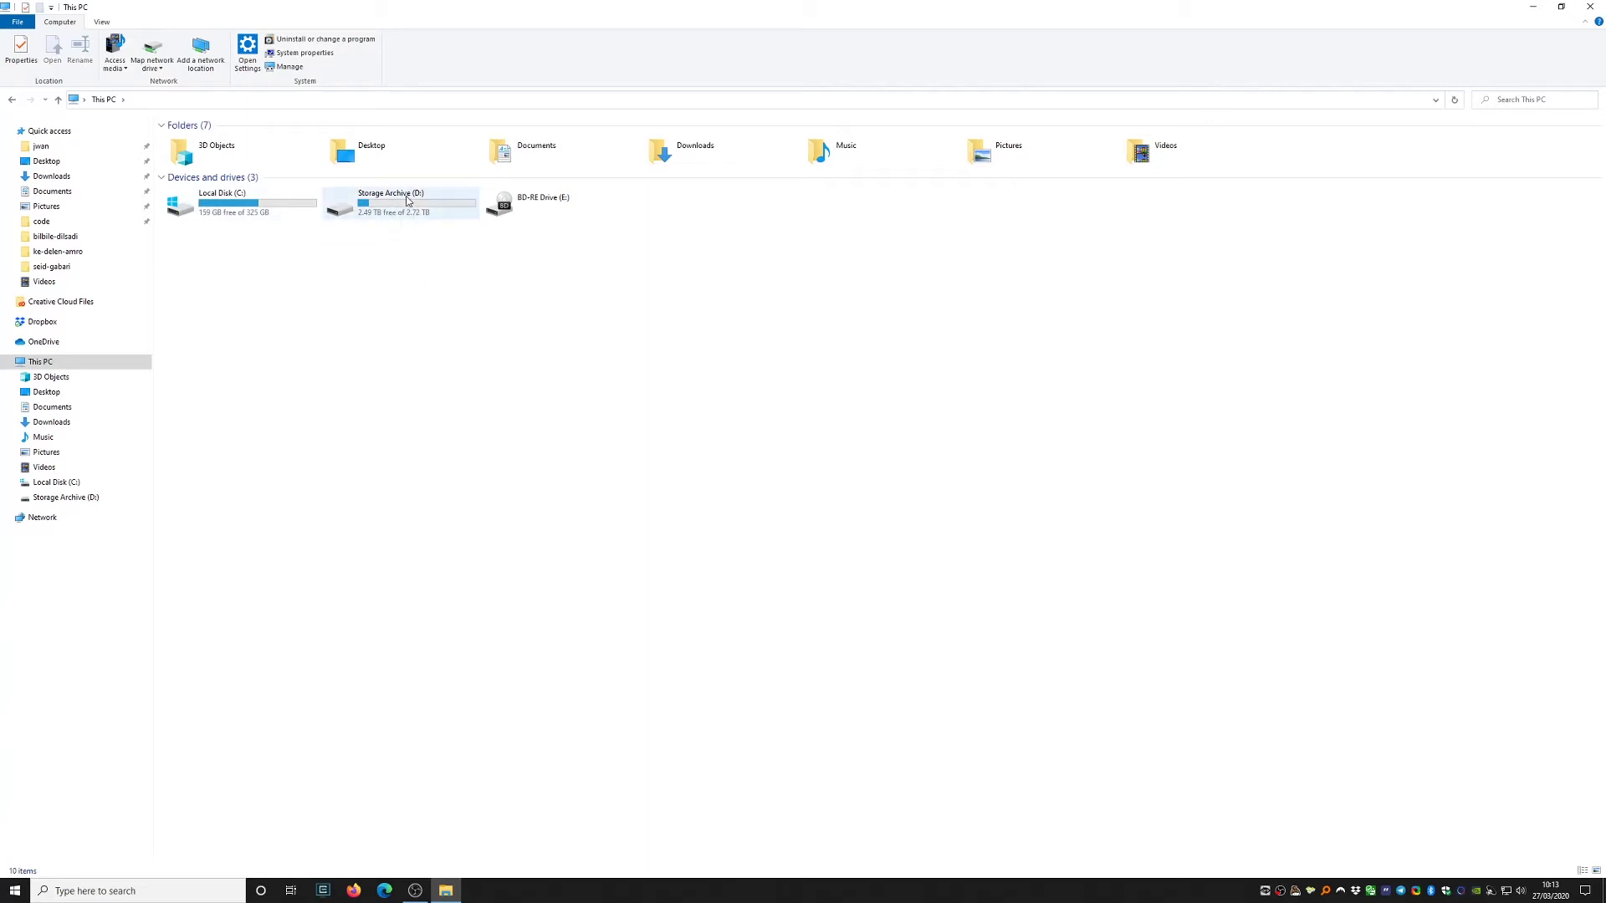
pyautogui.click(229, 215)
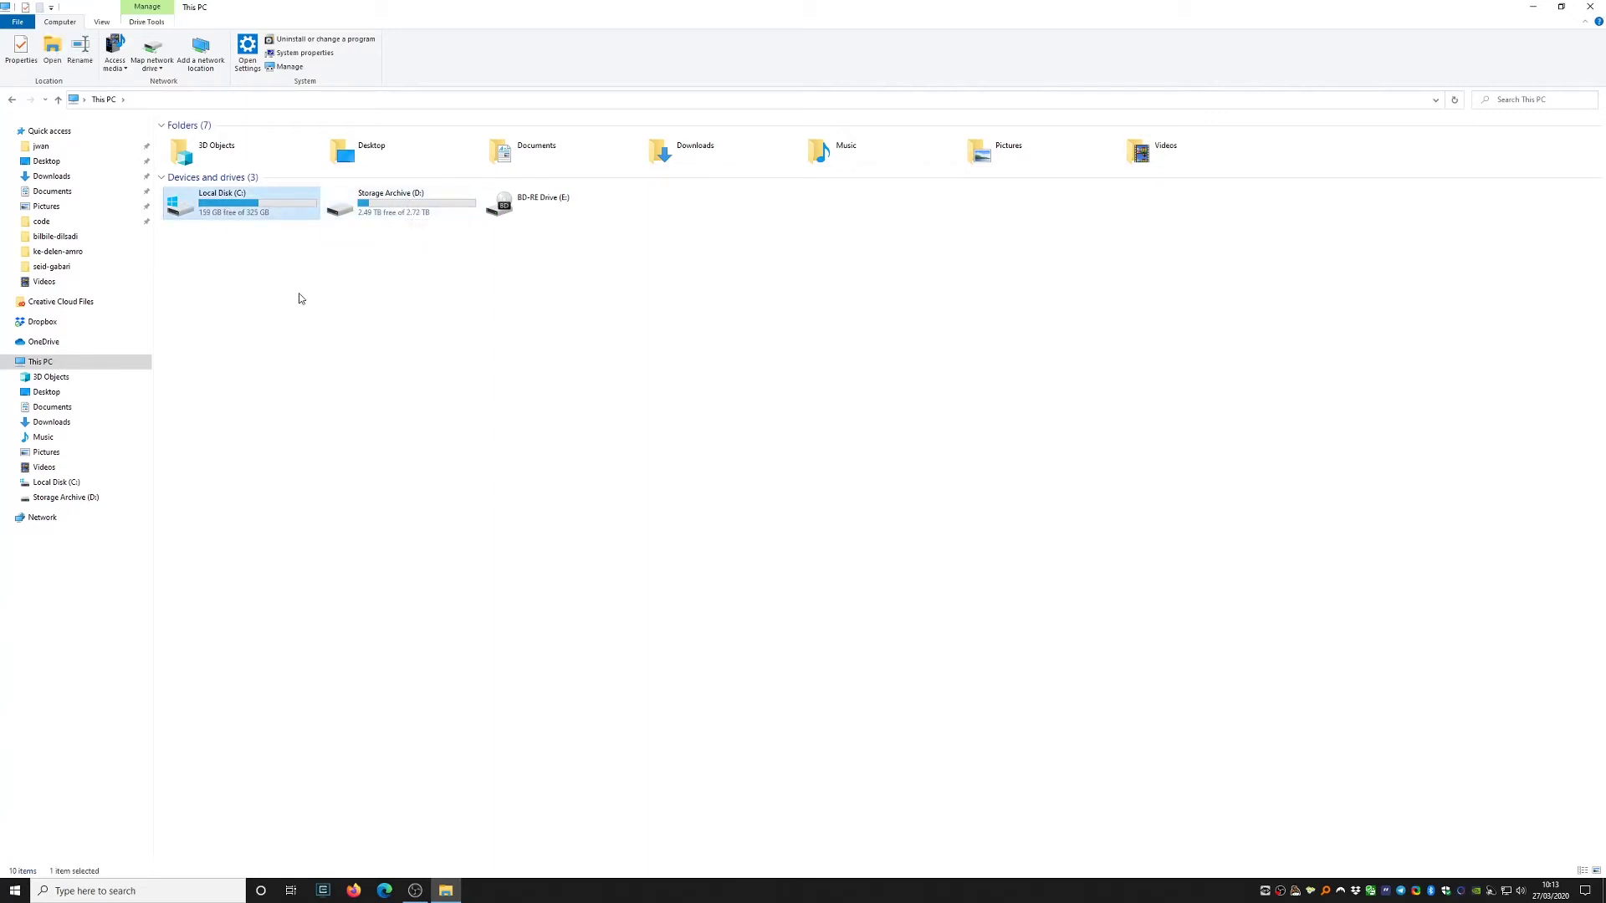
pyautogui.click(266, 310)
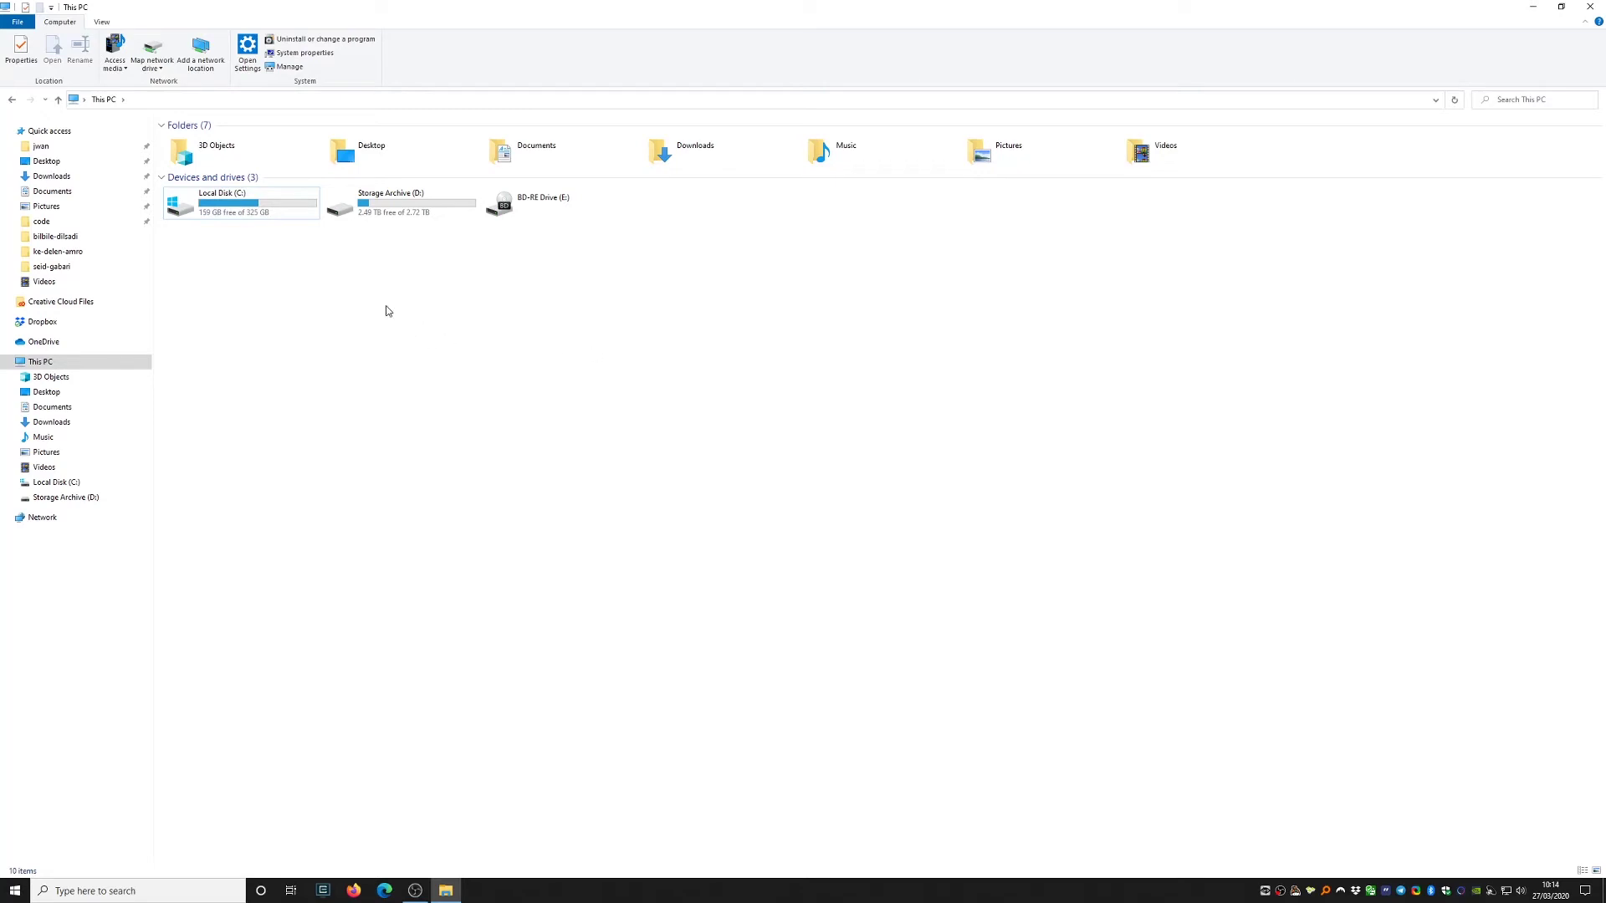
pyautogui.click(220, 212)
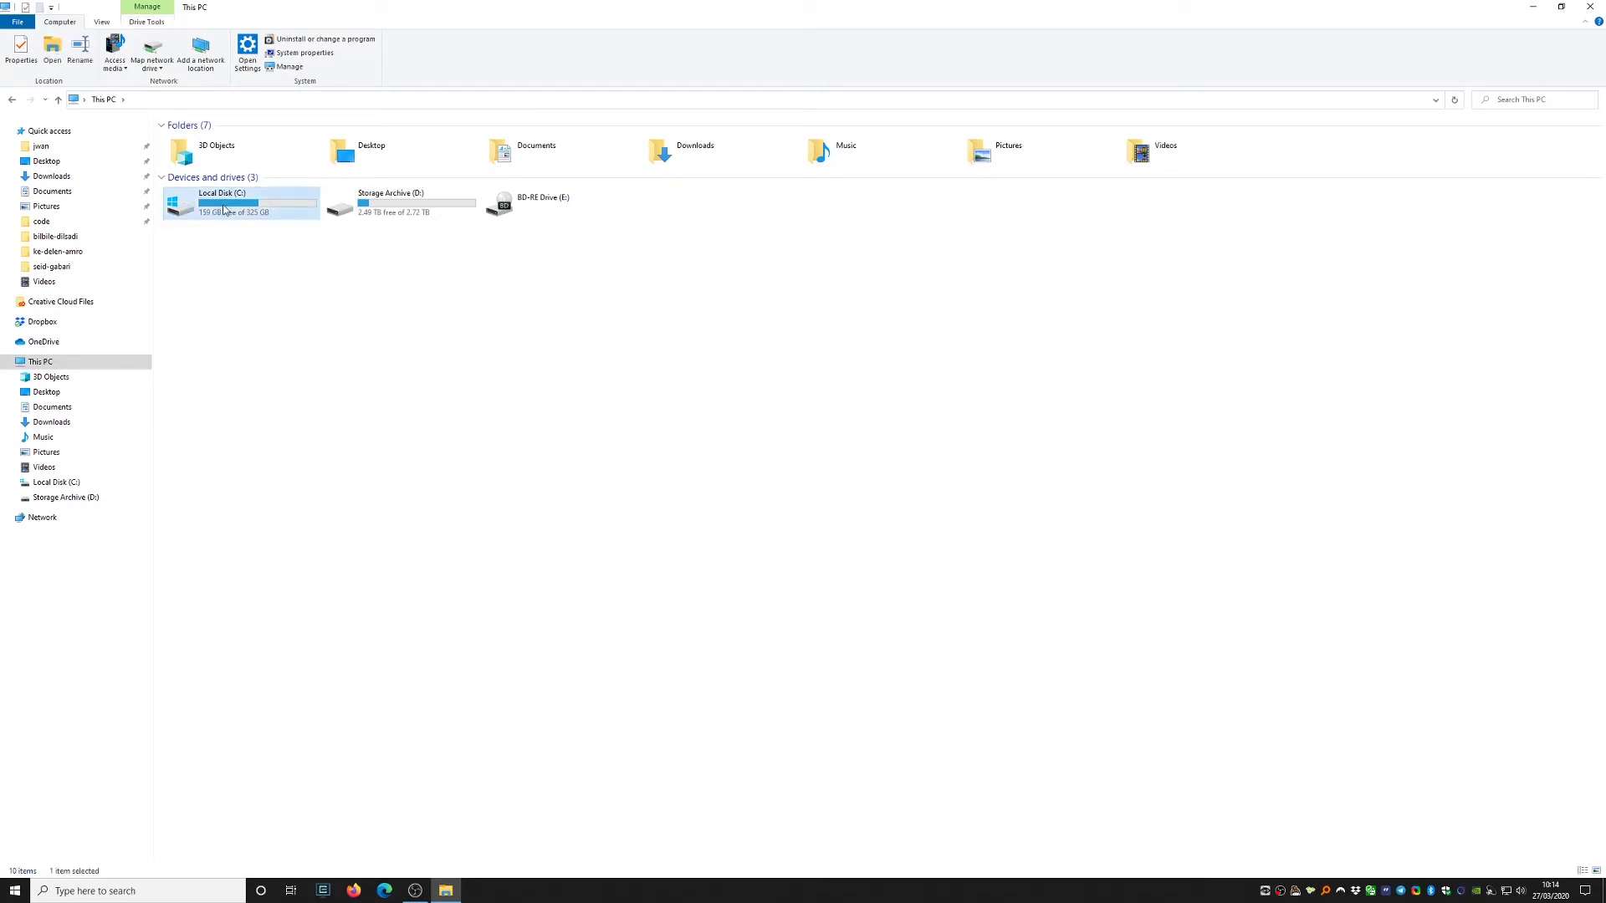
pyautogui.click(262, 264)
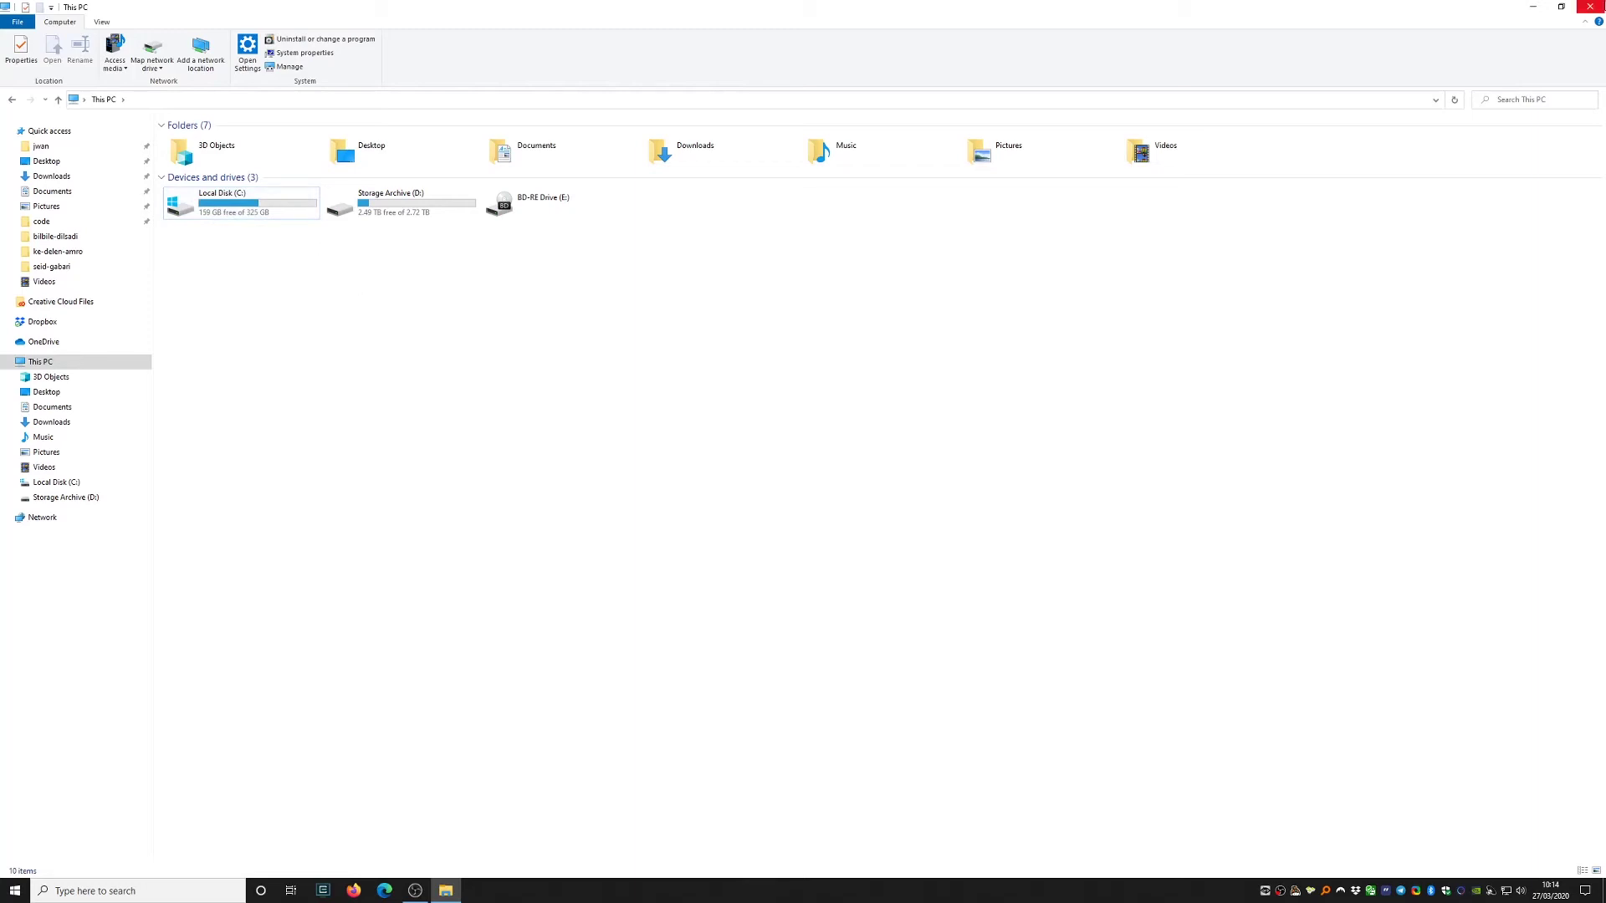
pyautogui.click(1590, 7)
pyautogui.rightClick(585, 458)
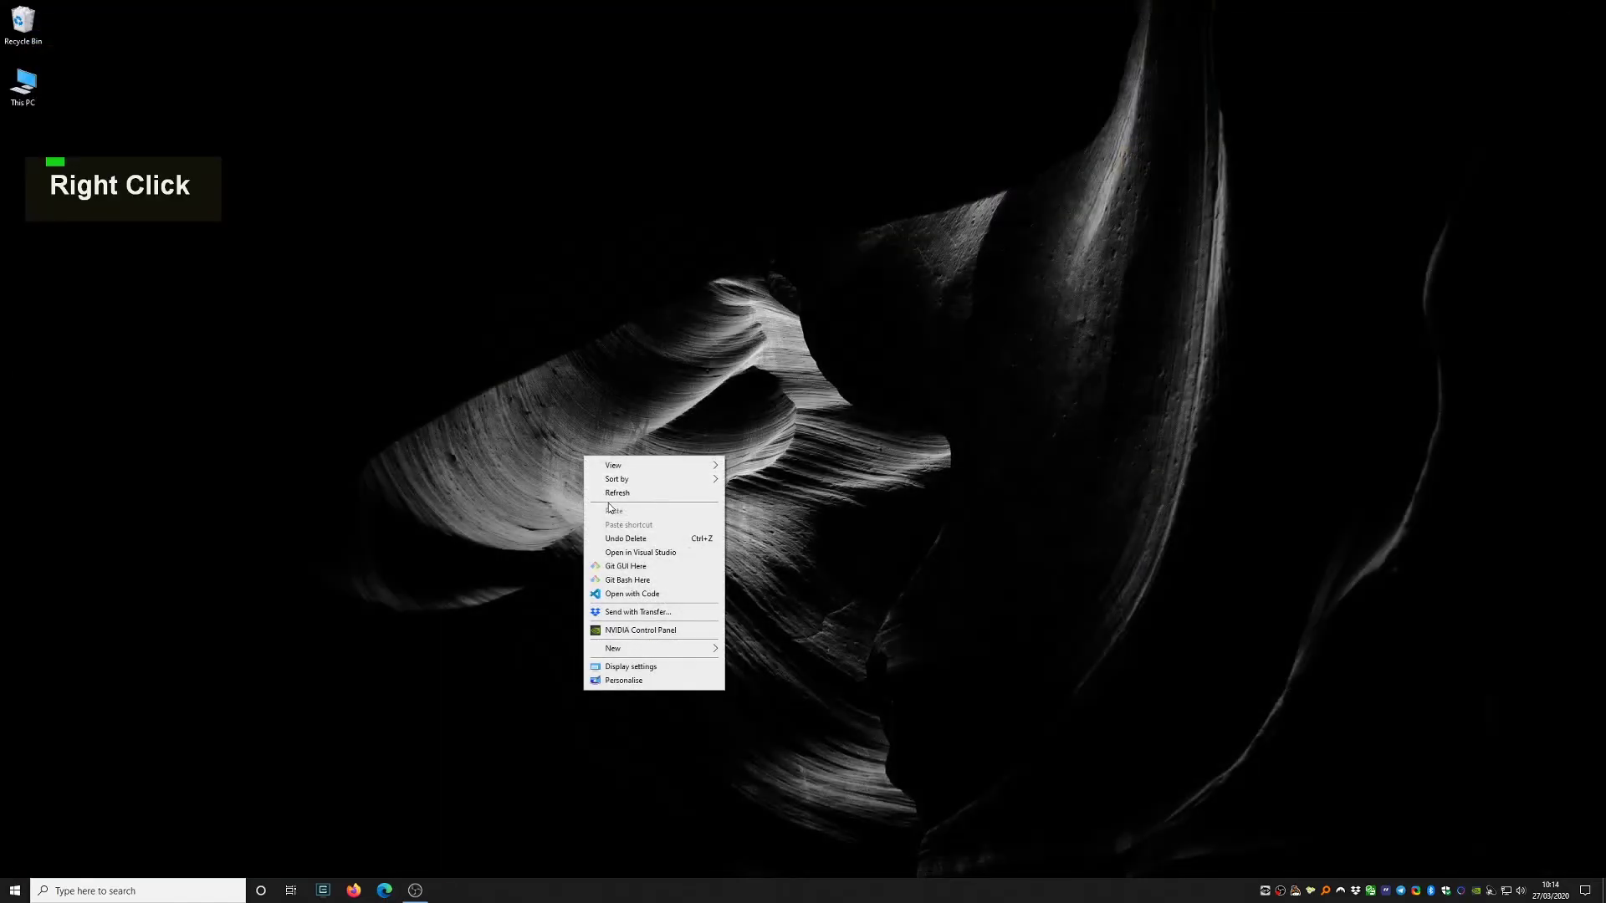
pyautogui.doubleClick(589, 530)
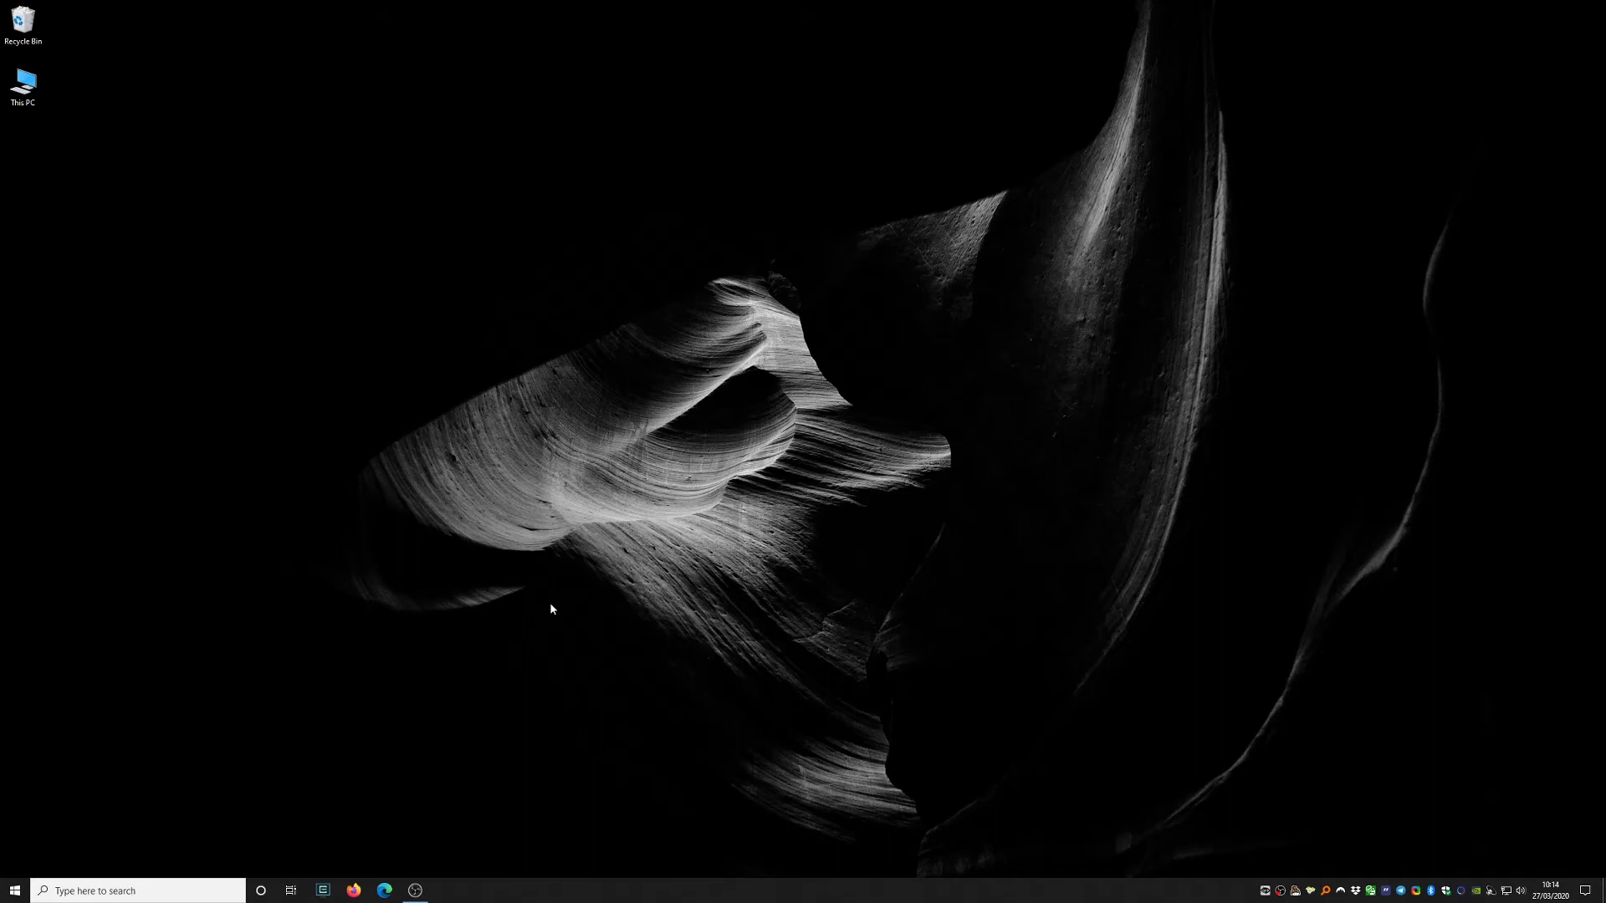
# Launch Disk Clean-up by running the command cleanmgr from the Run dialog
pyautogui.press('super+r')
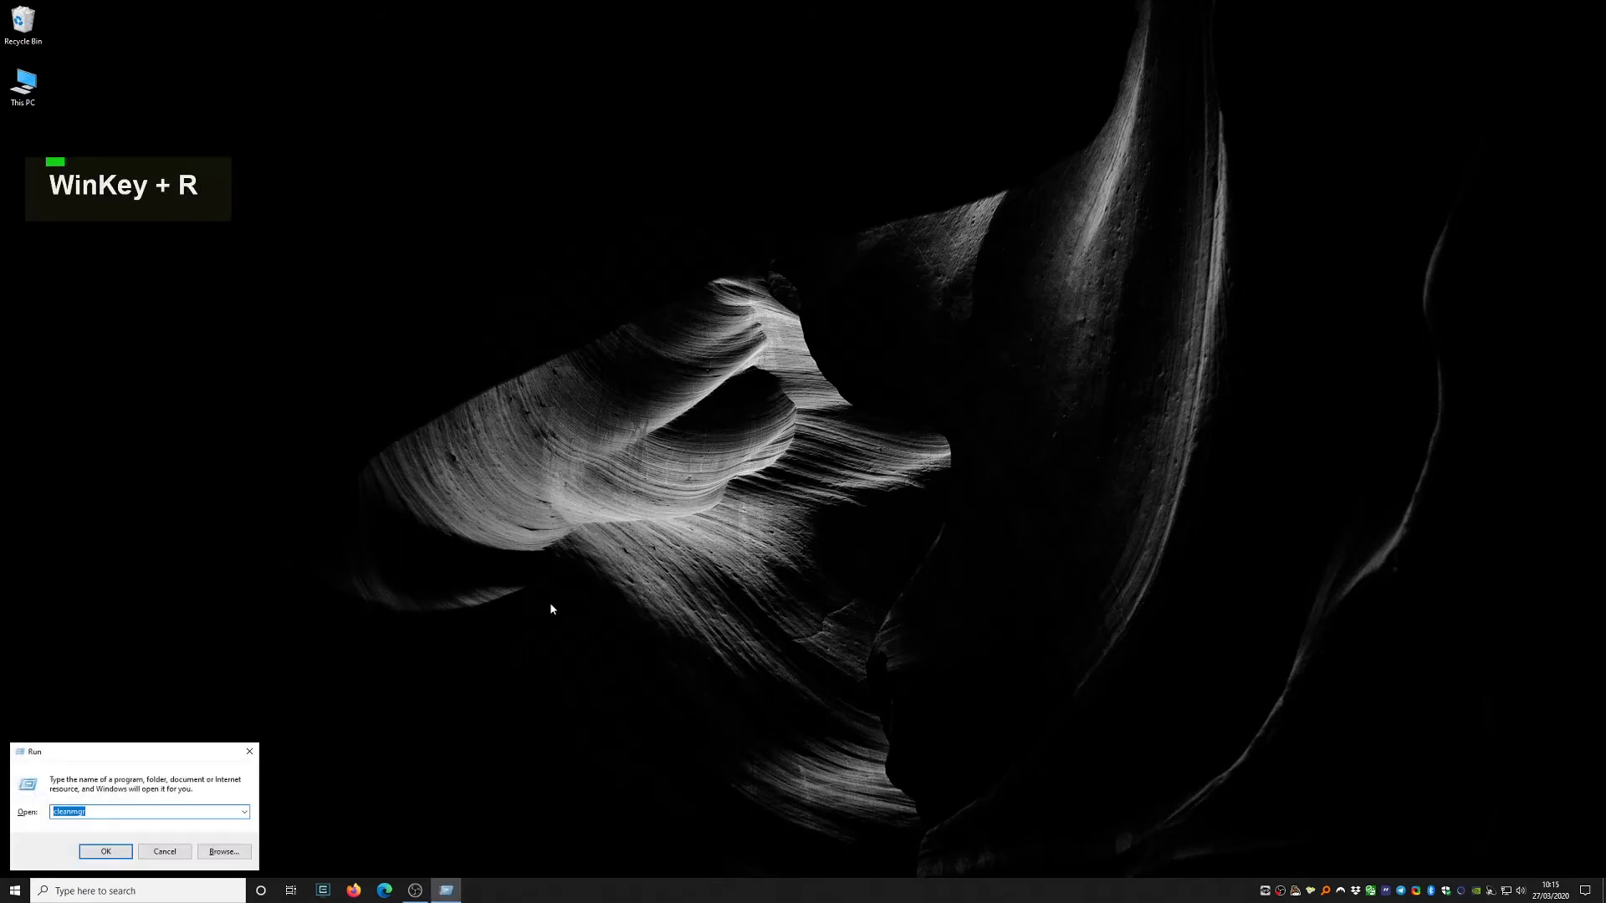
pyautogui.moveTo(185, 750); pyautogui.dragTo(712, 548)
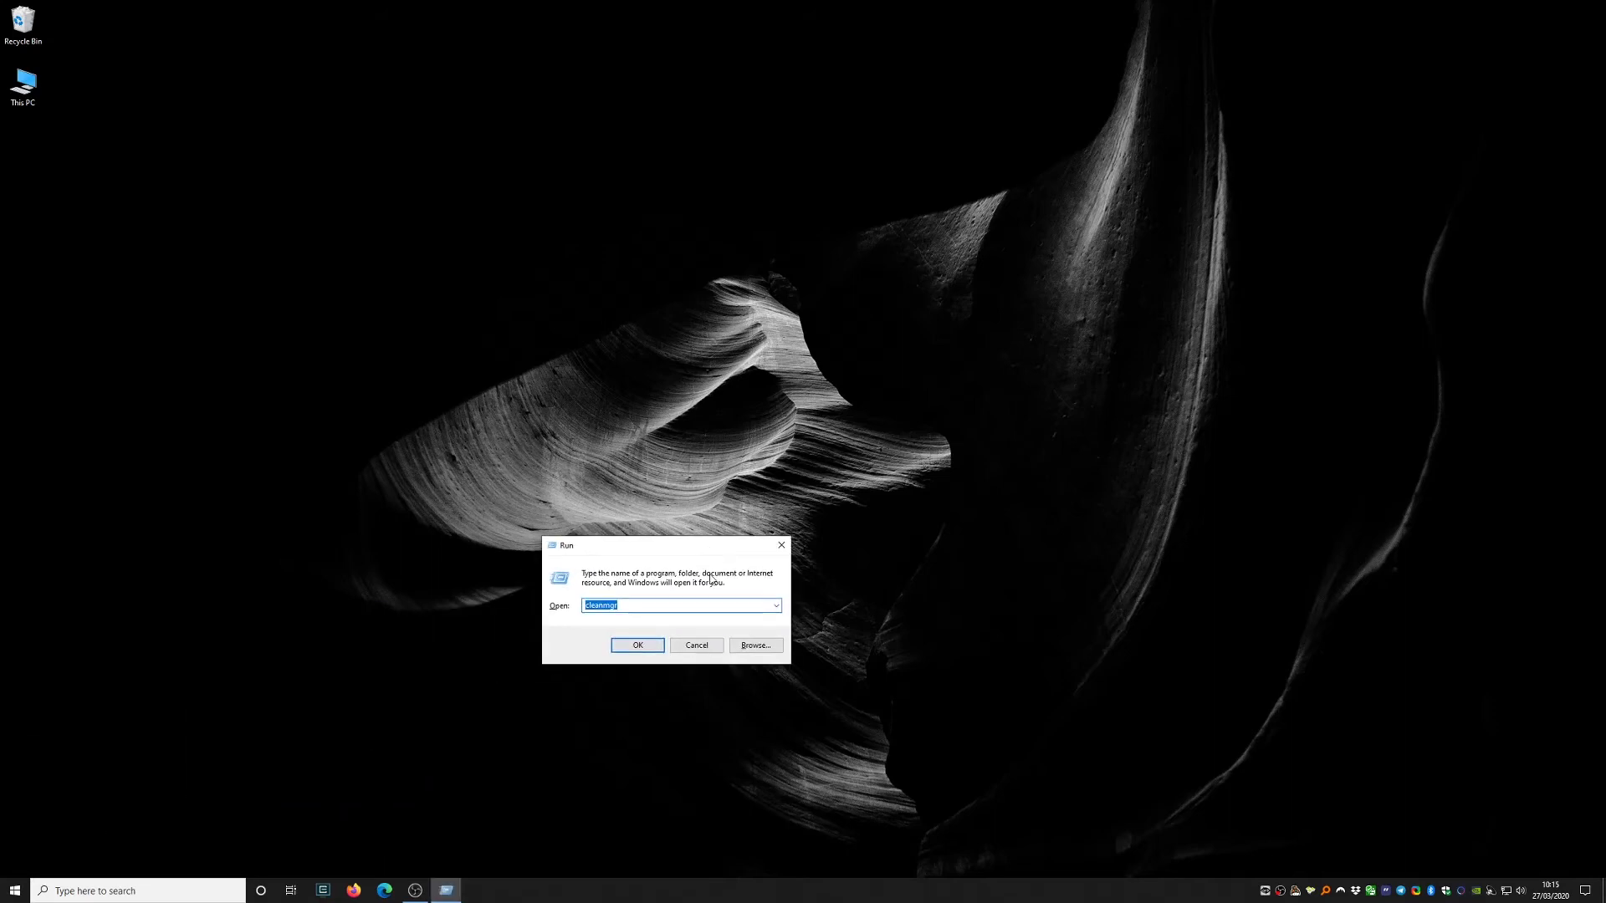
pyautogui.click(615, 616)
pyautogui.hotkey('ctrl', 'a')
pyautogui.write('c')
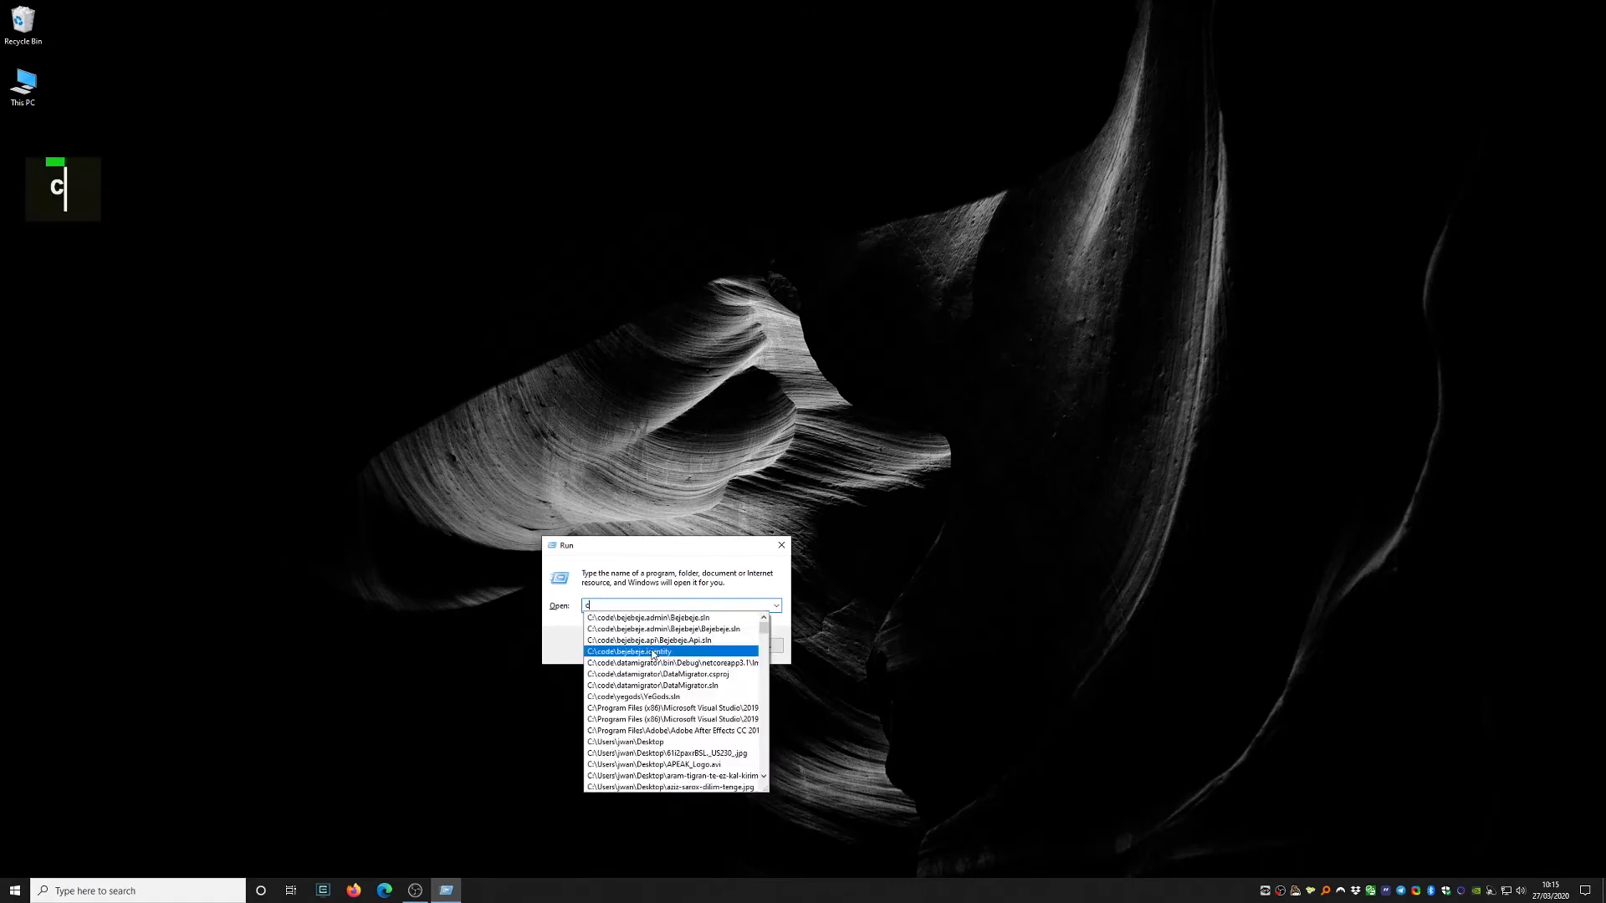
pyautogui.write('leanmgr')
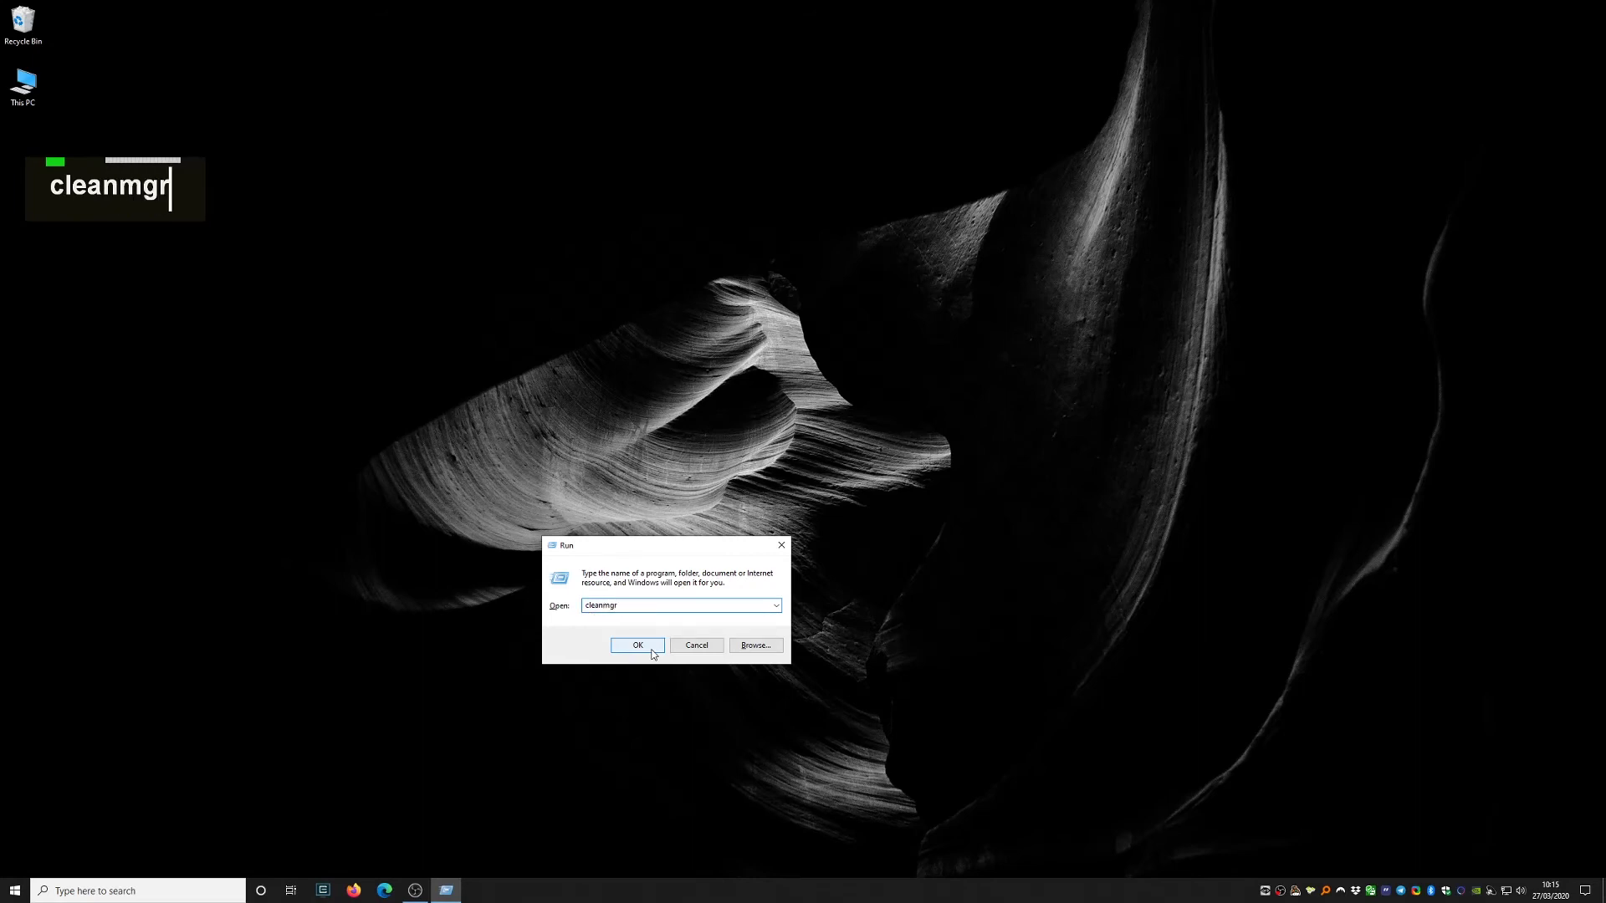
pyautogui.click(637, 646)
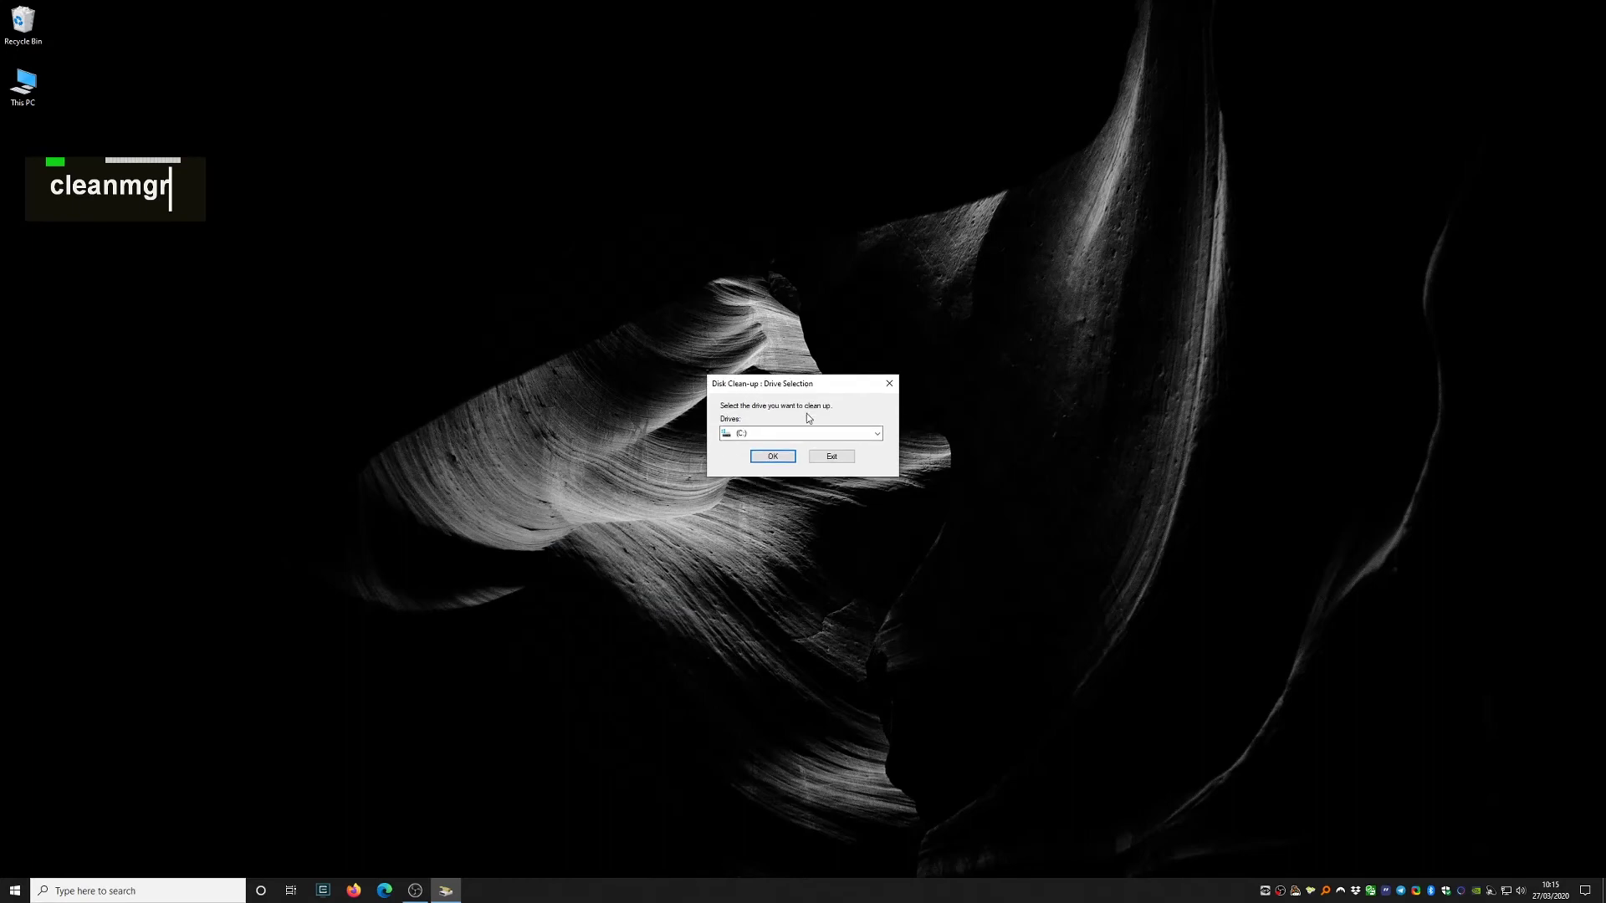
# Choose drive C: for Disk Clean-up and start its scan
pyautogui.click(762, 434)
pyautogui.click(749, 448)
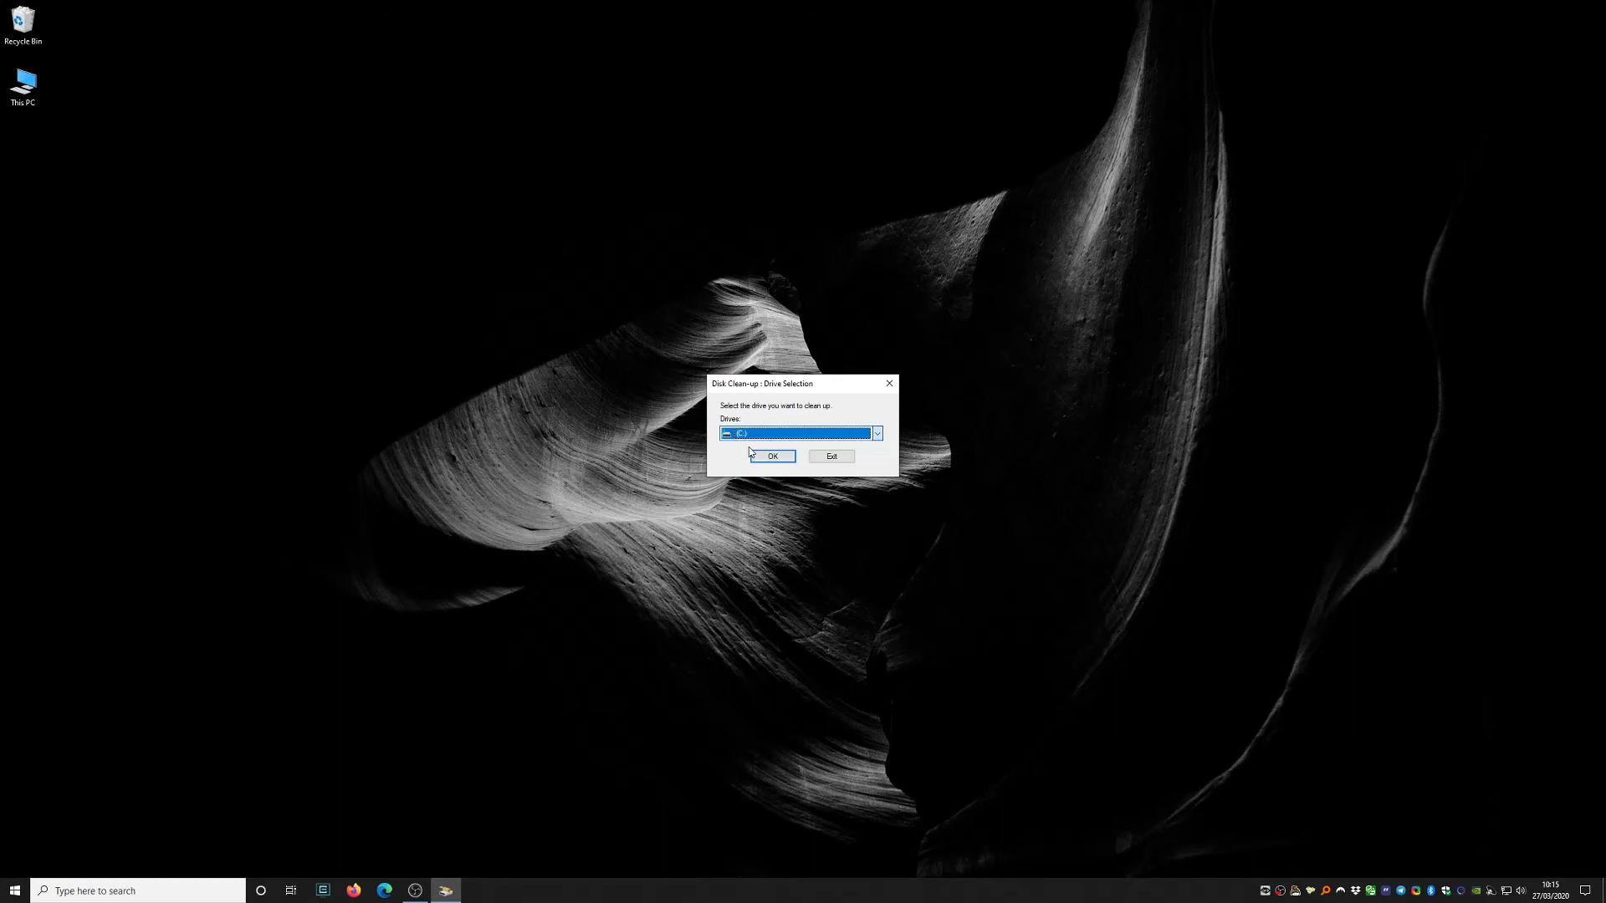
pyautogui.click(770, 457)
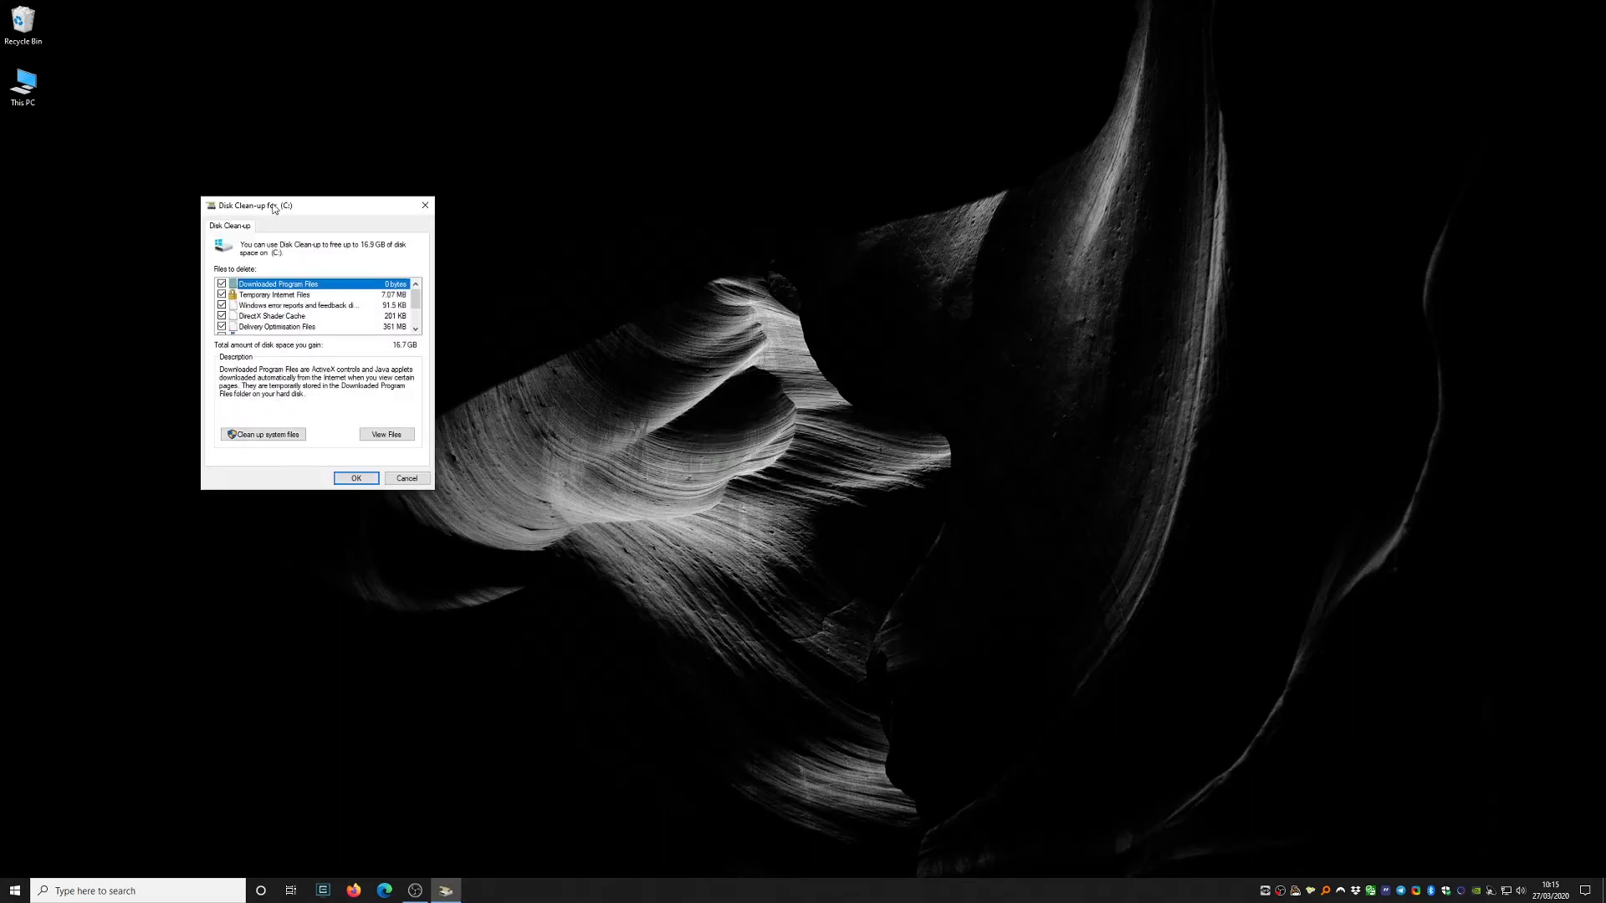
# Review the file categories for drive C: and permanently delete the selected ones, including Recycle Bin, Temporary files and Thumbnails but excluding Downloads
pyautogui.moveTo(272, 207); pyautogui.dragTo(801, 243)
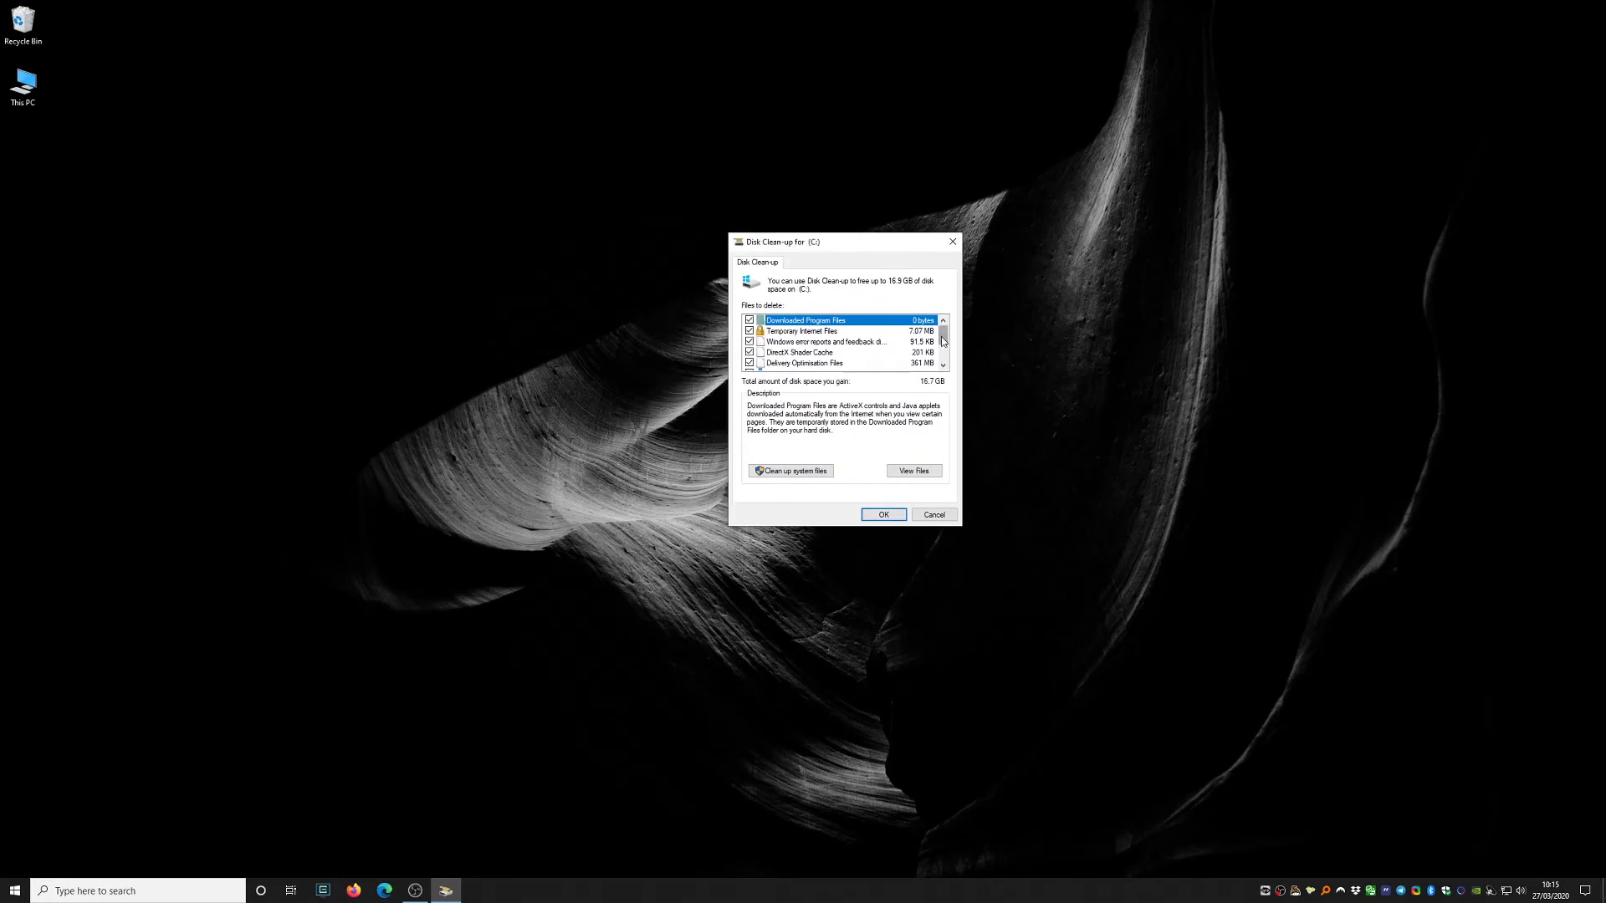
pyautogui.moveTo(942, 335); pyautogui.dragTo(944, 360)
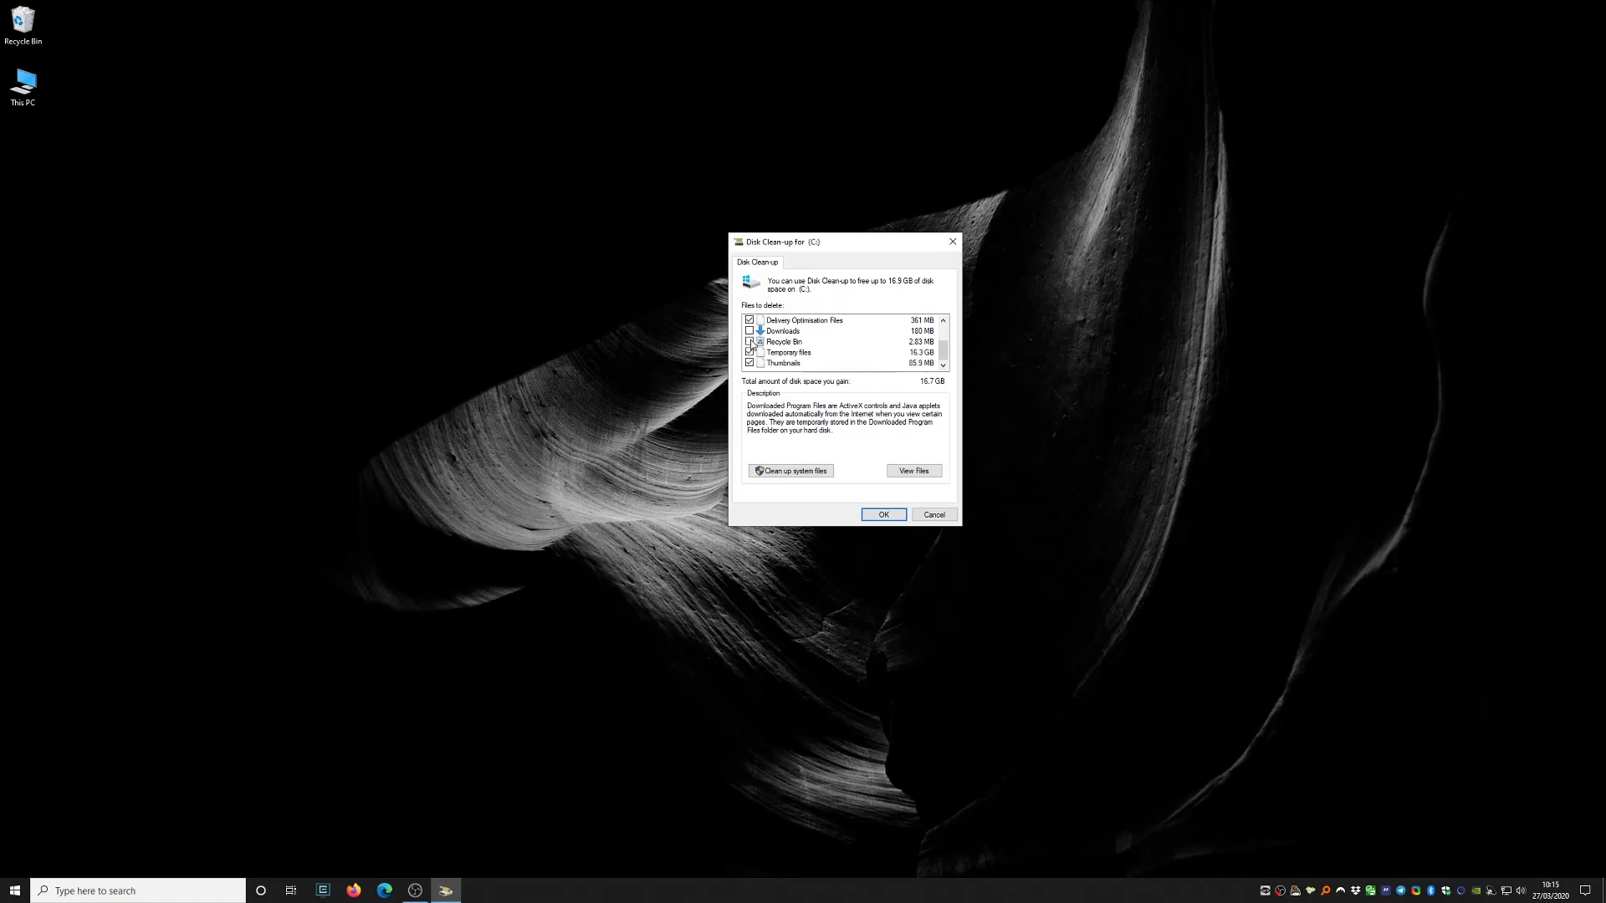
pyautogui.scroll(2, 778, 359)
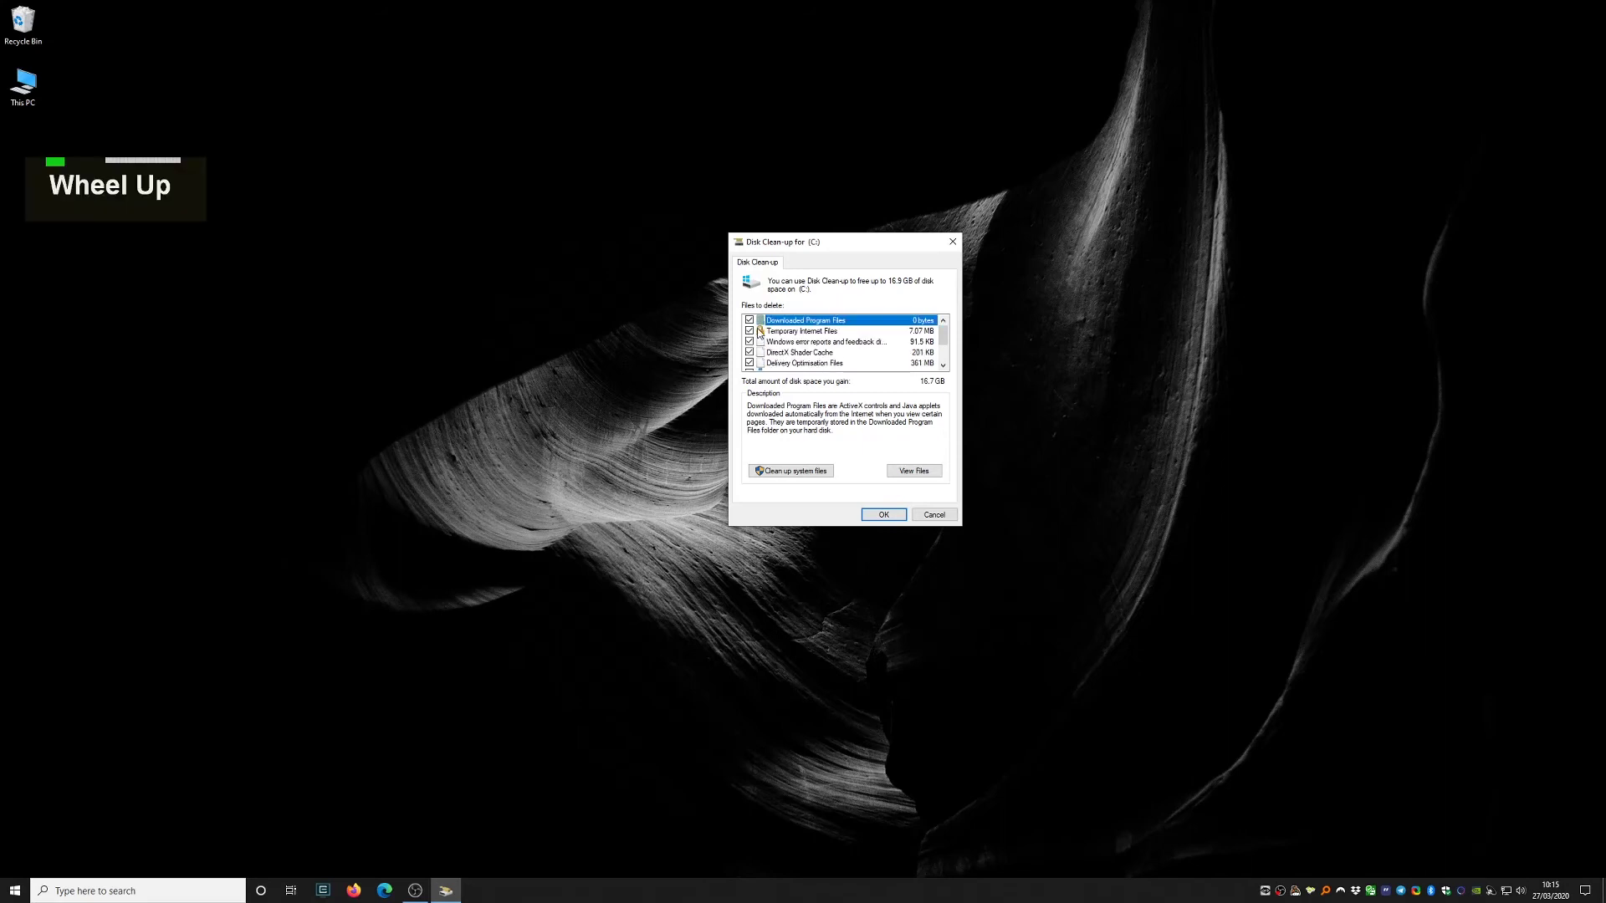
pyautogui.scroll(-2, 753, 366)
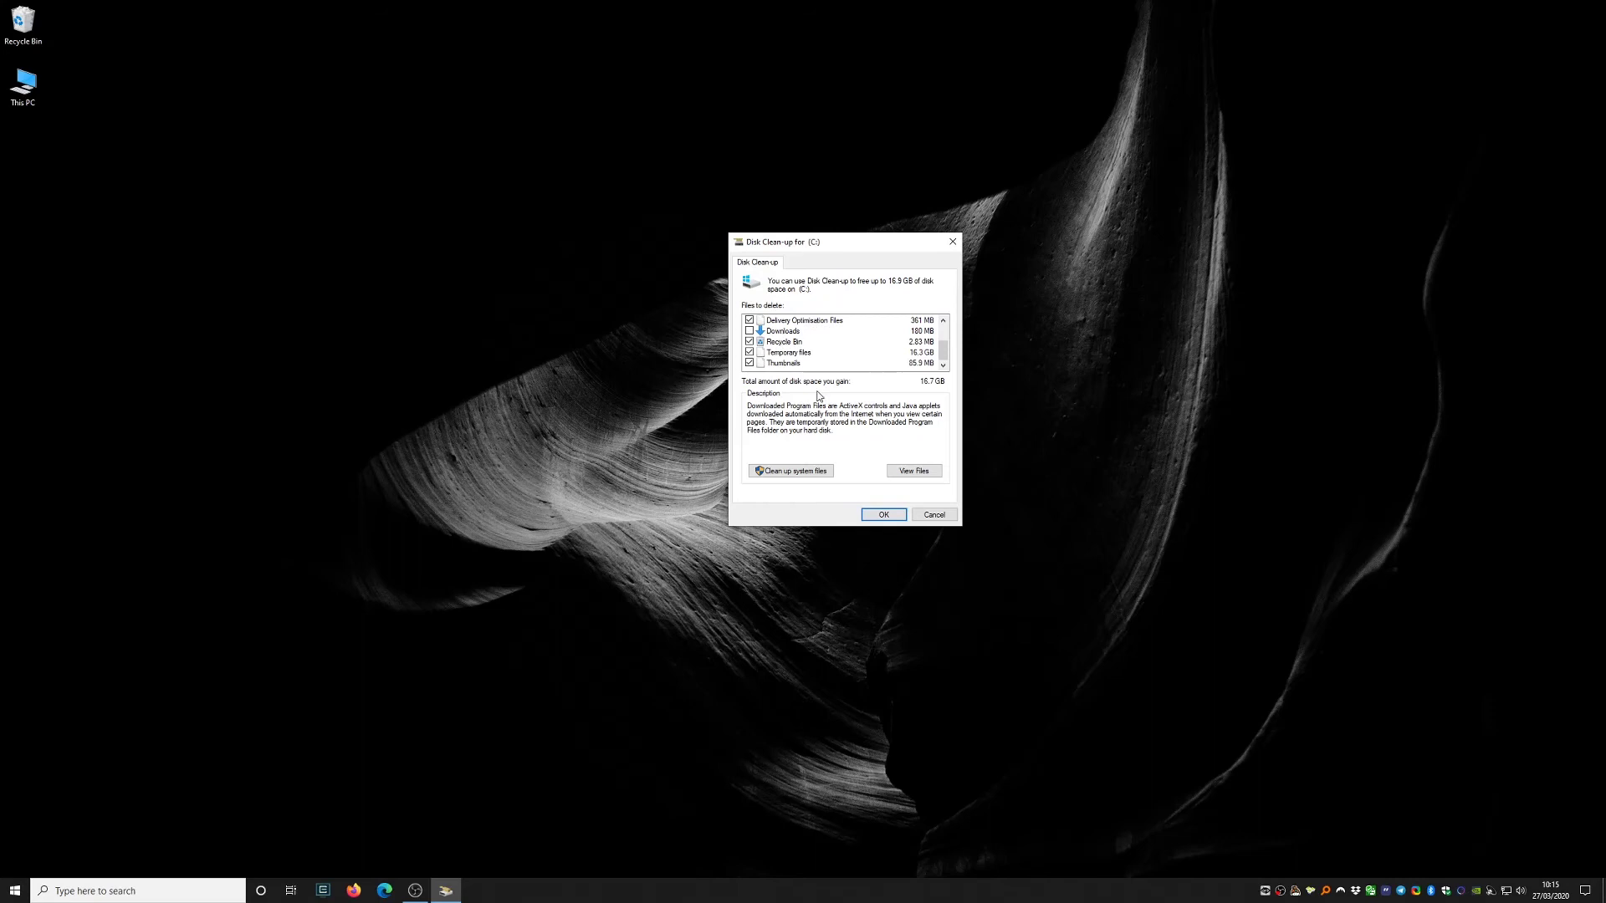
pyautogui.click(885, 516)
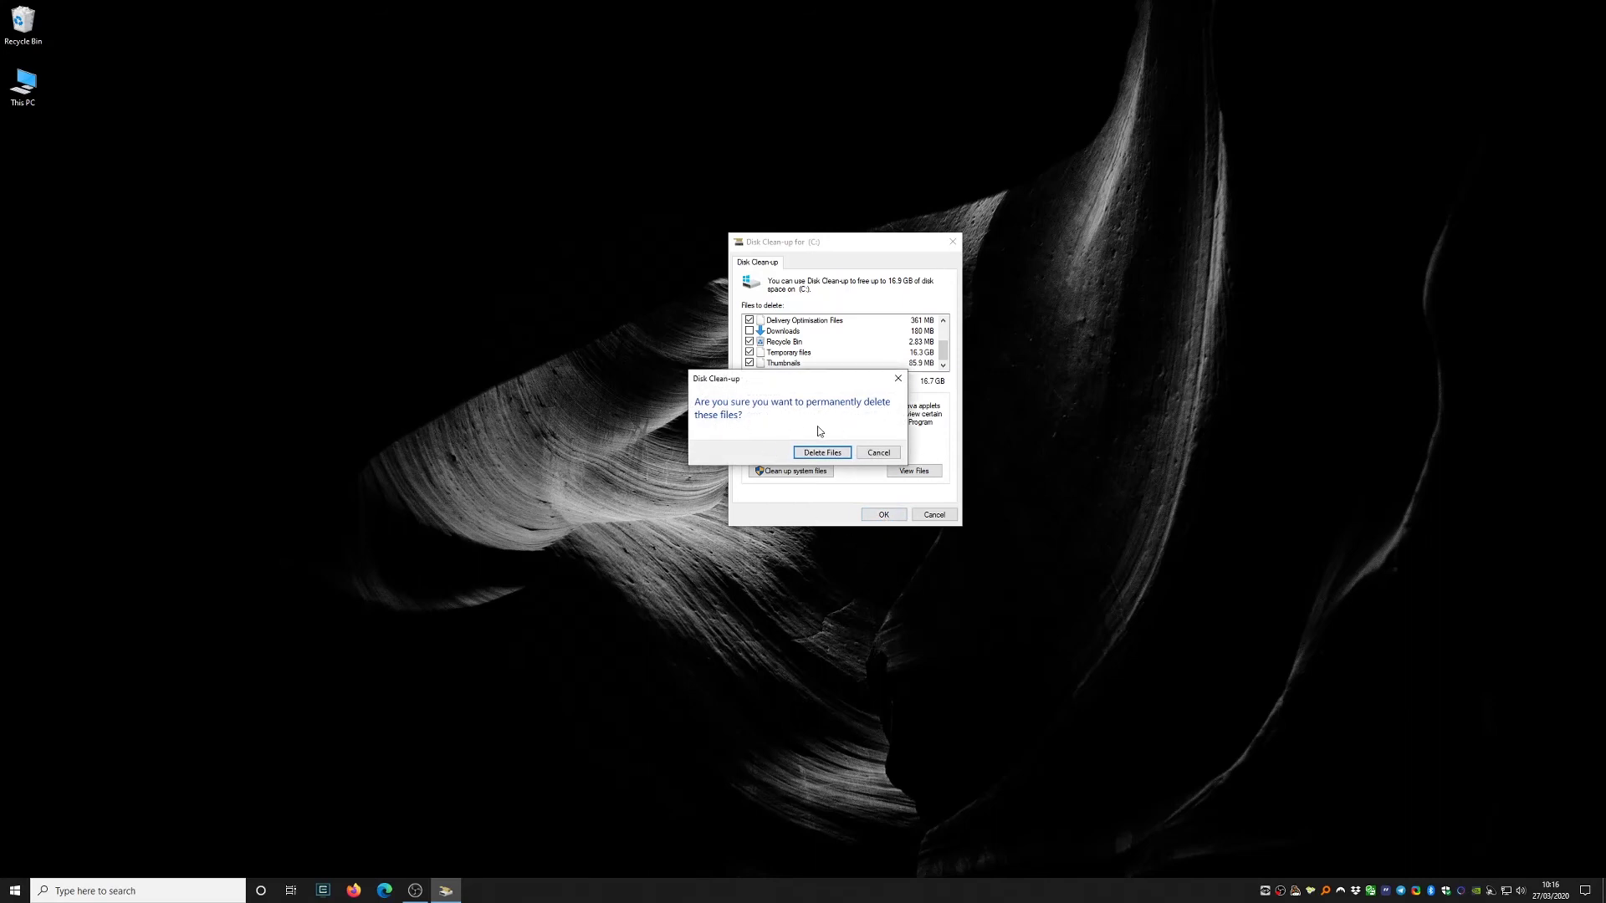
pyautogui.click(824, 454)
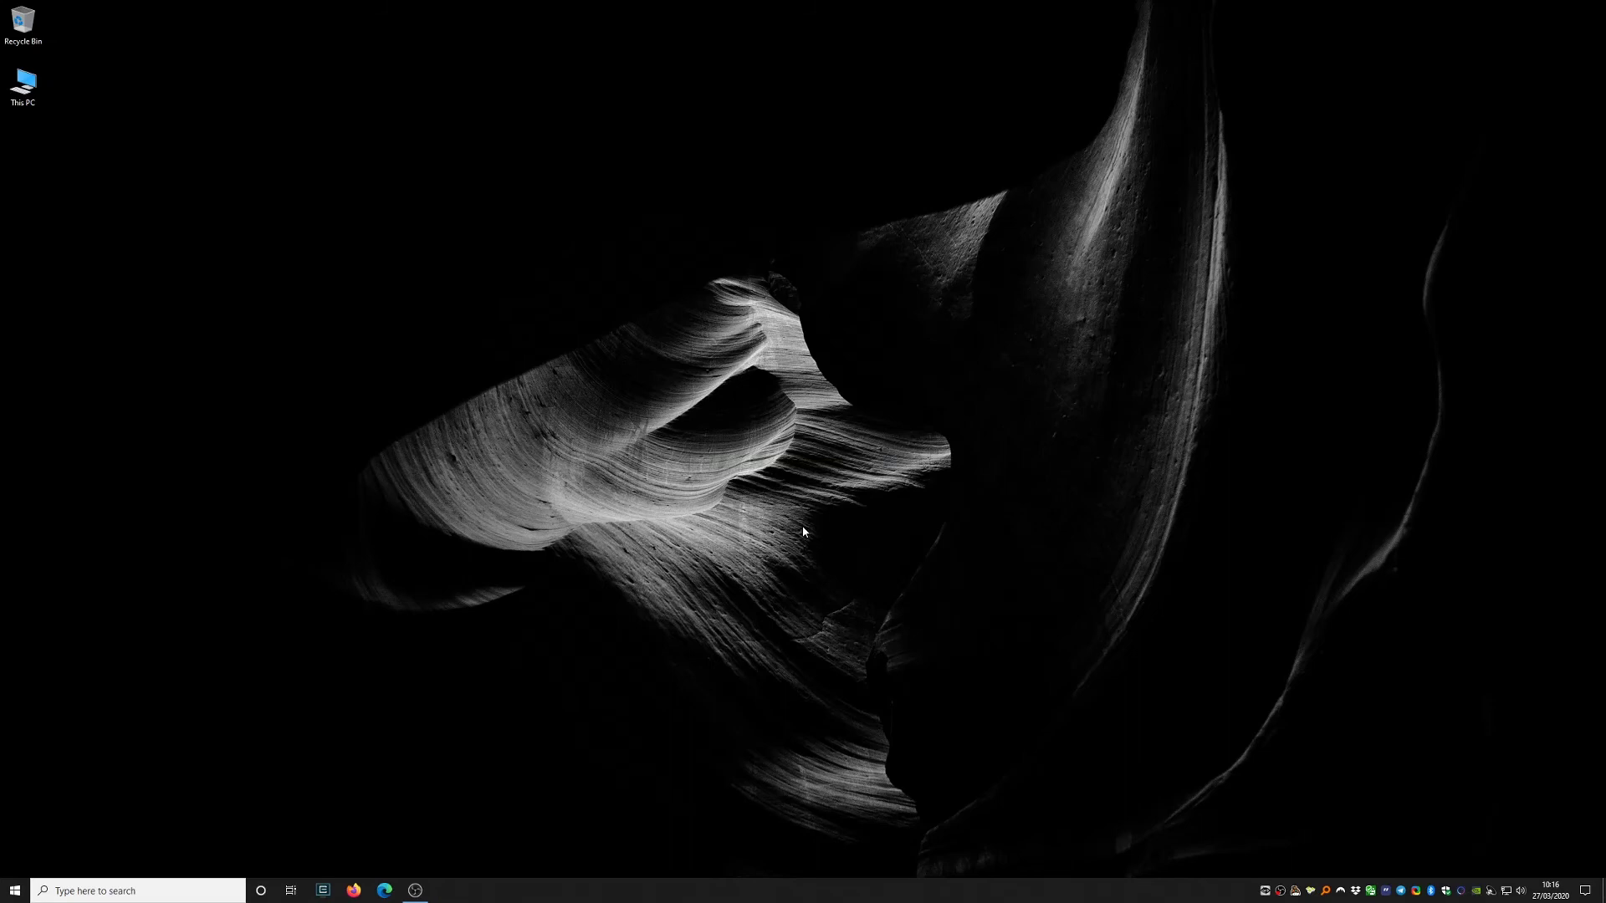
# Run cleanmgr again from the Run dialog for drive C: and start a scan that includes system files
pyautogui.press('super+r')
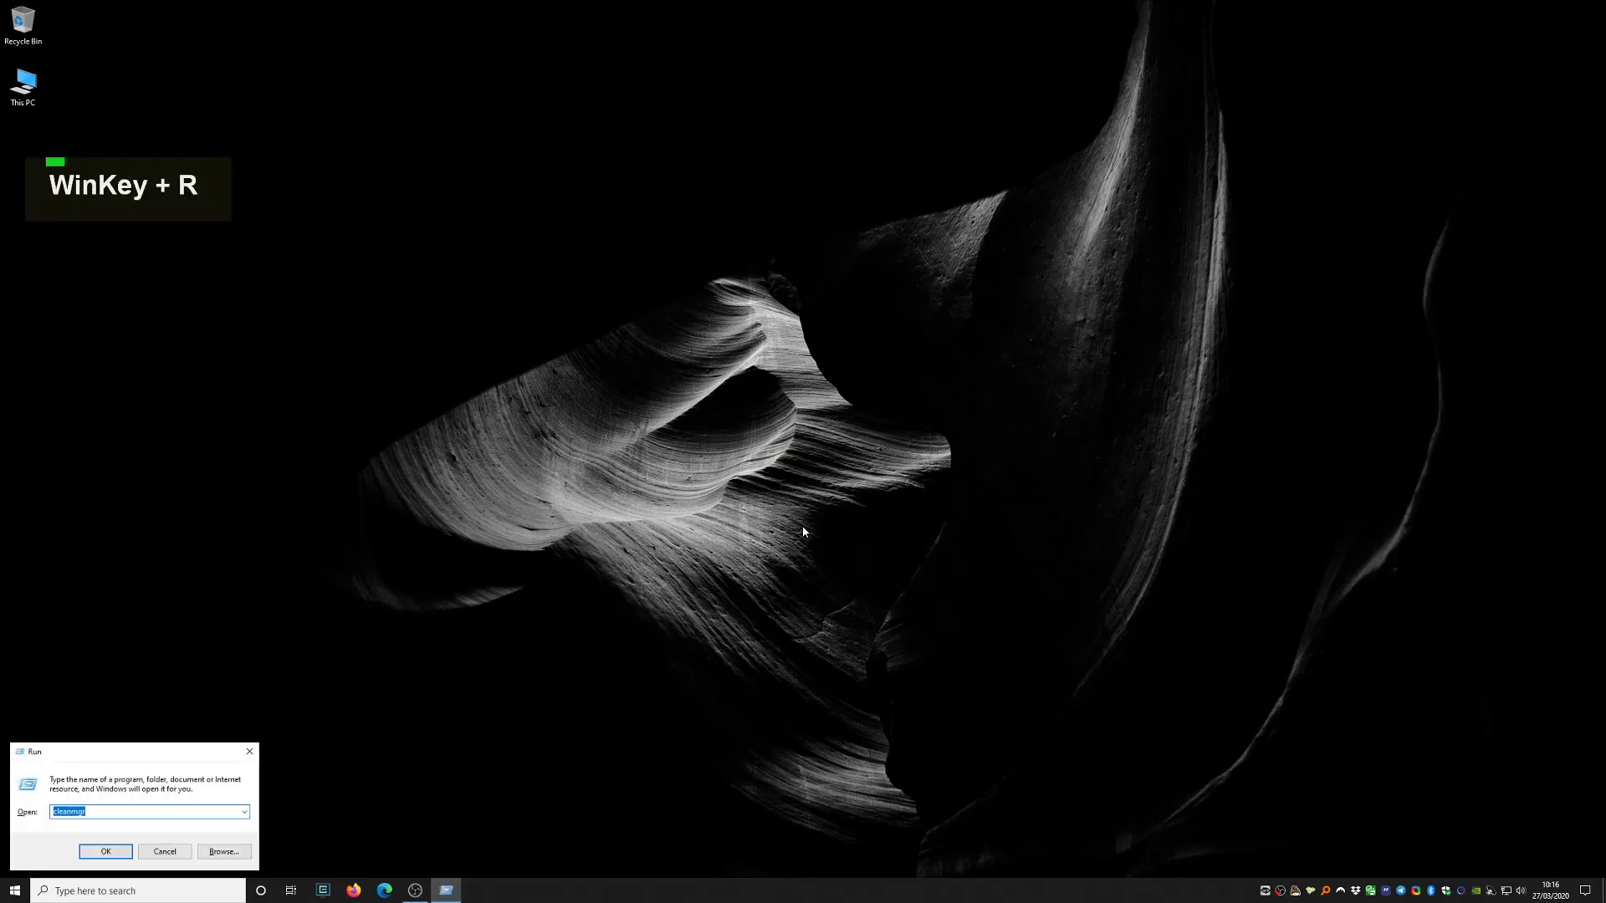
pyautogui.press('Return')
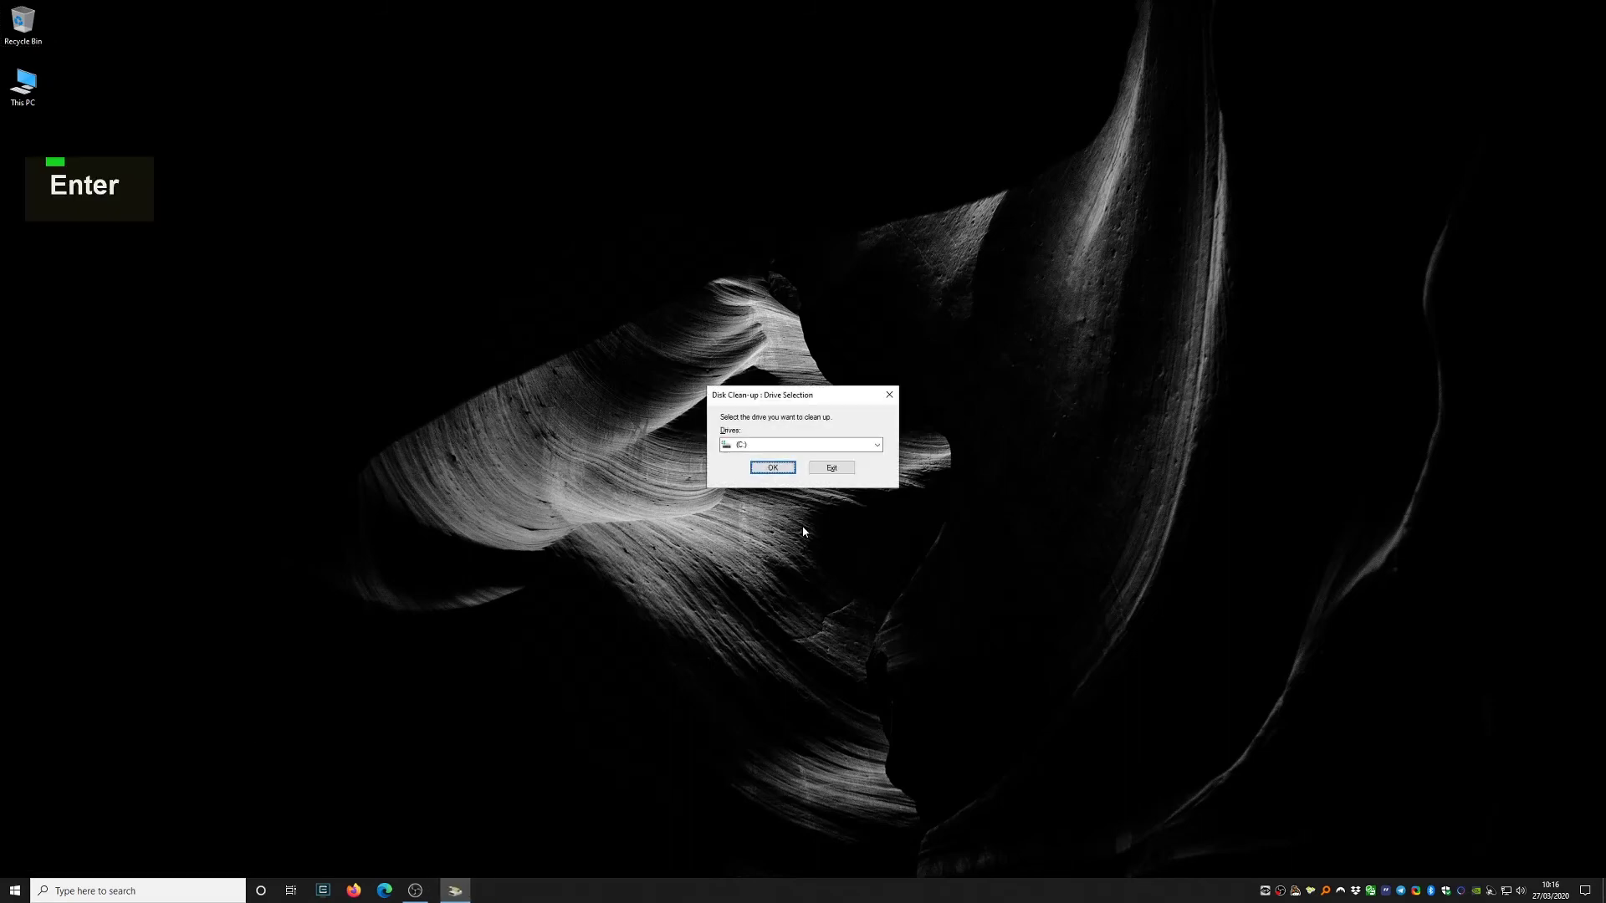
pyautogui.click(773, 467)
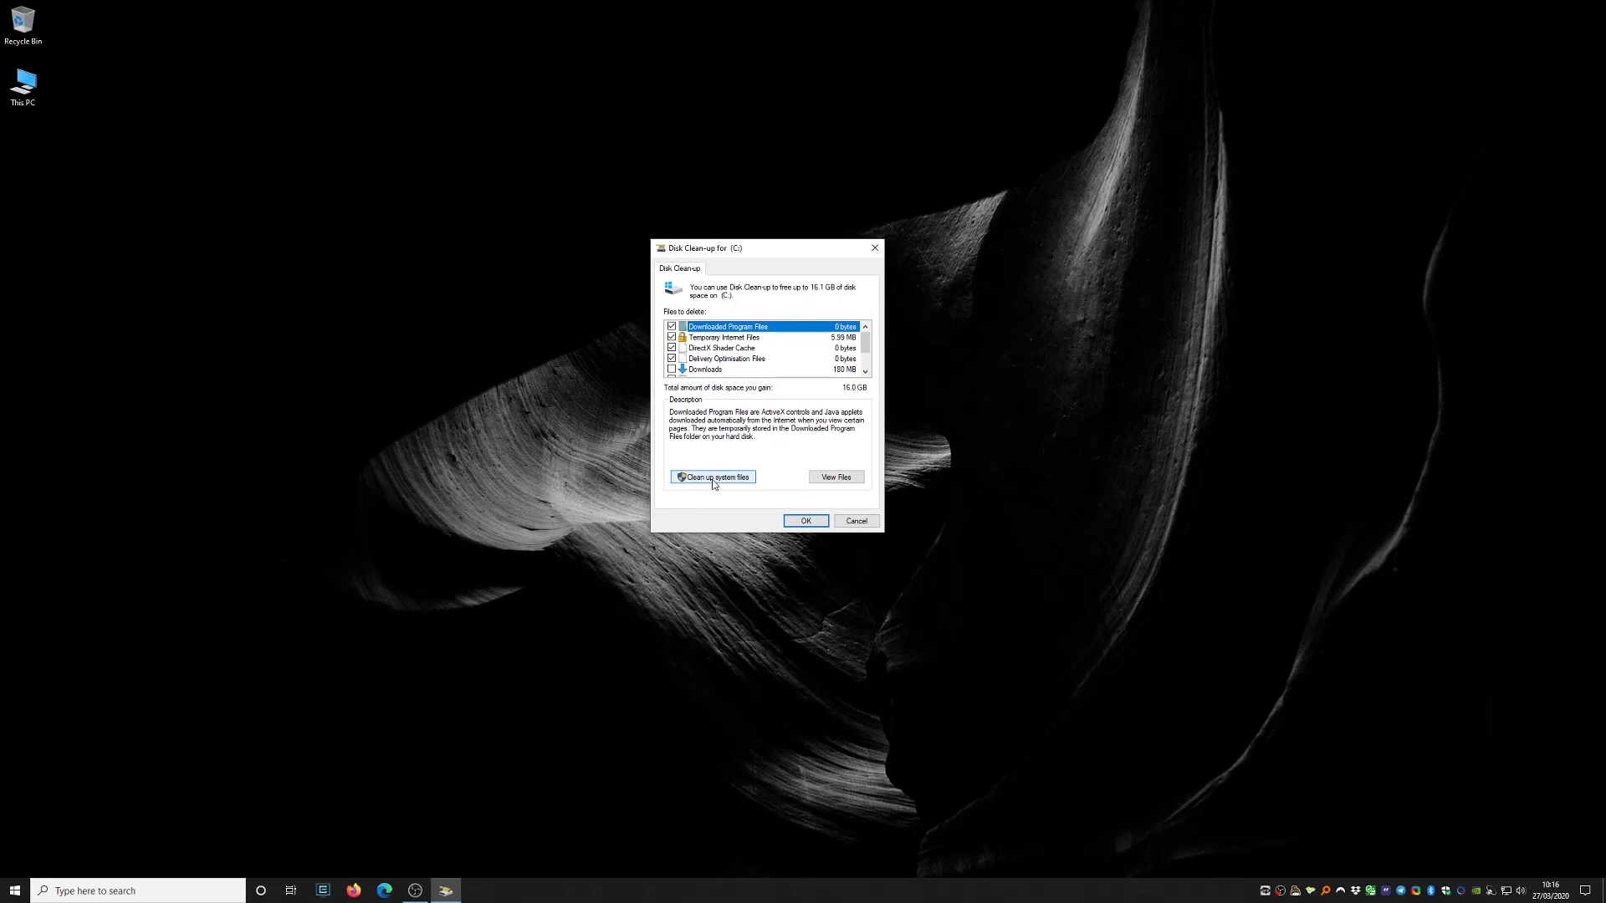
pyautogui.click(714, 479)
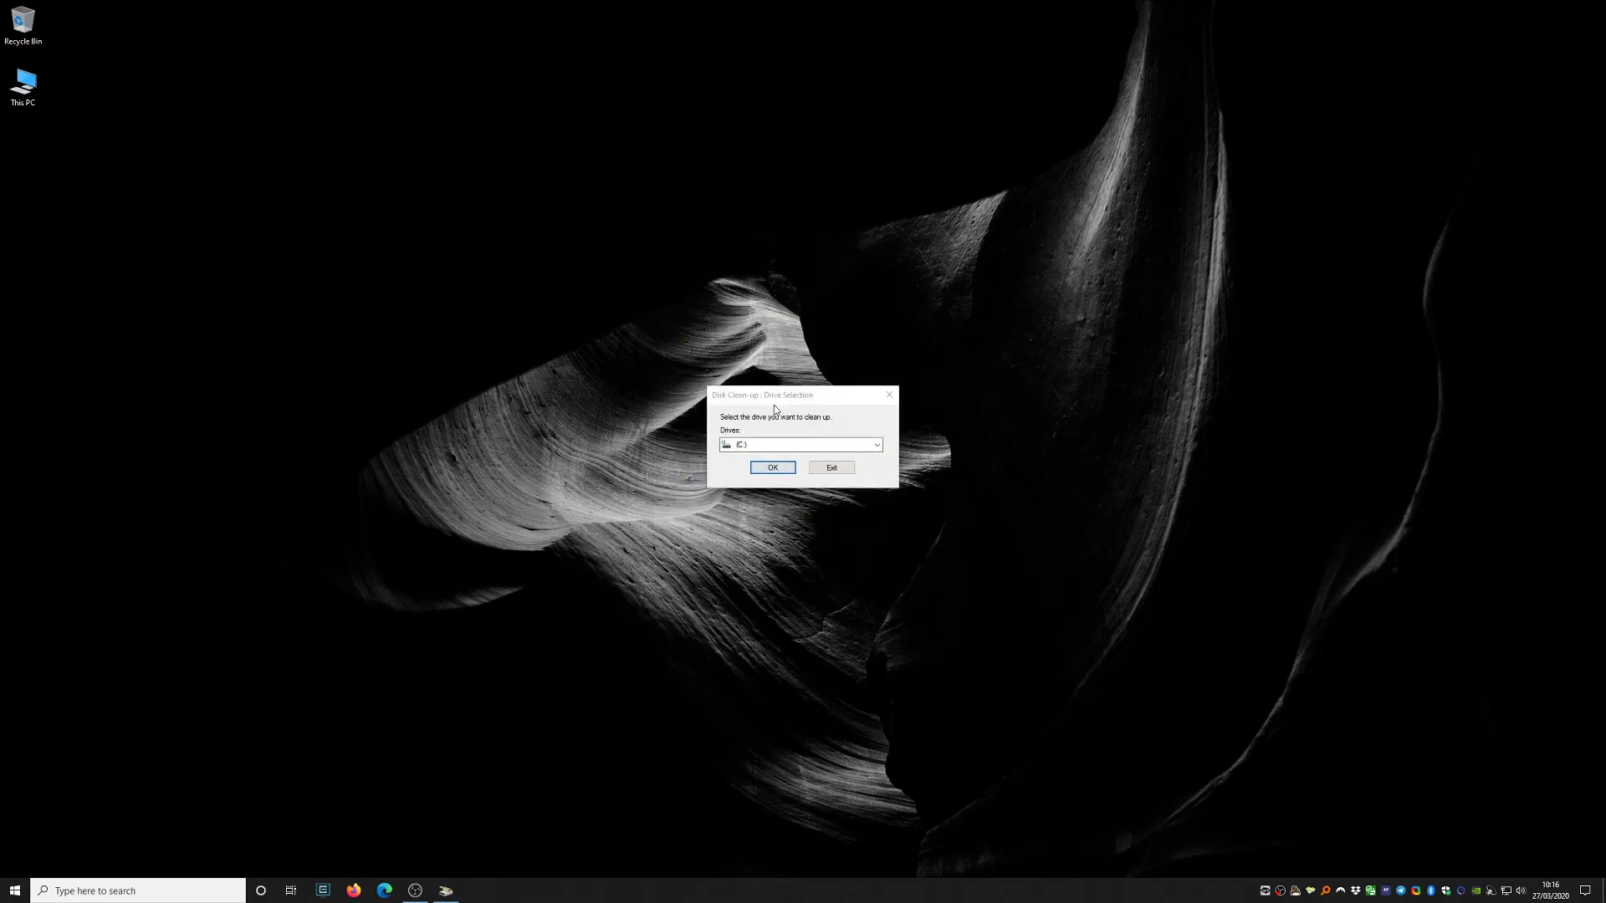
pyautogui.click(772, 468)
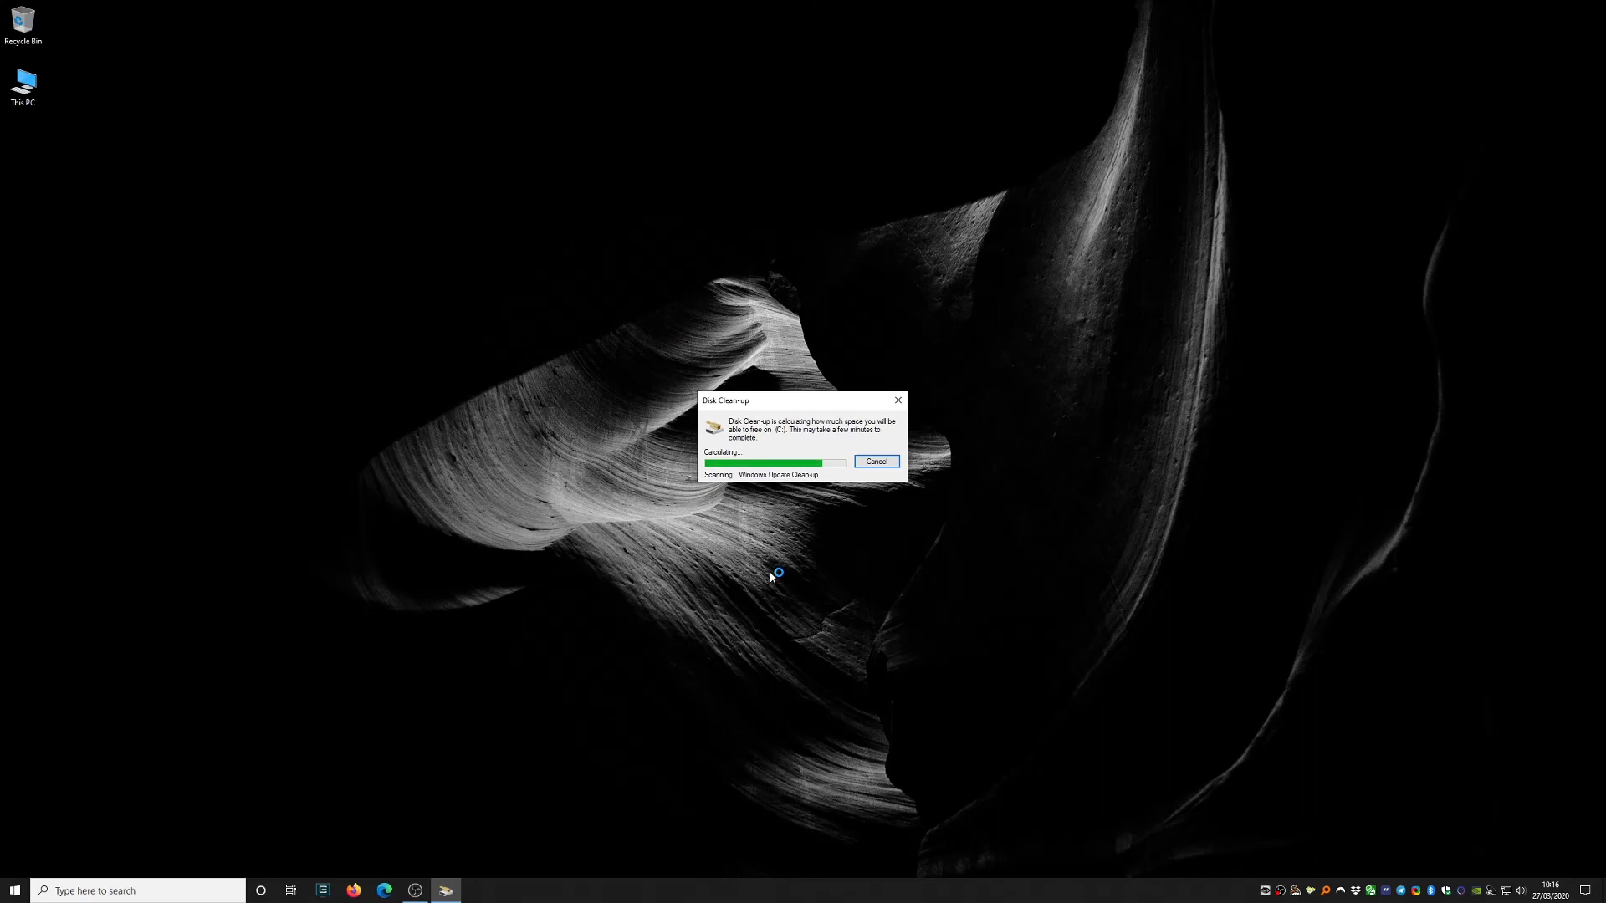
# Add Language Resource Files and Recycle Bin to the system clean-up of drive C:, keep Downloads excluded, and start the clean-up
pyautogui.moveTo(159, 25); pyautogui.dragTo(757, 112)
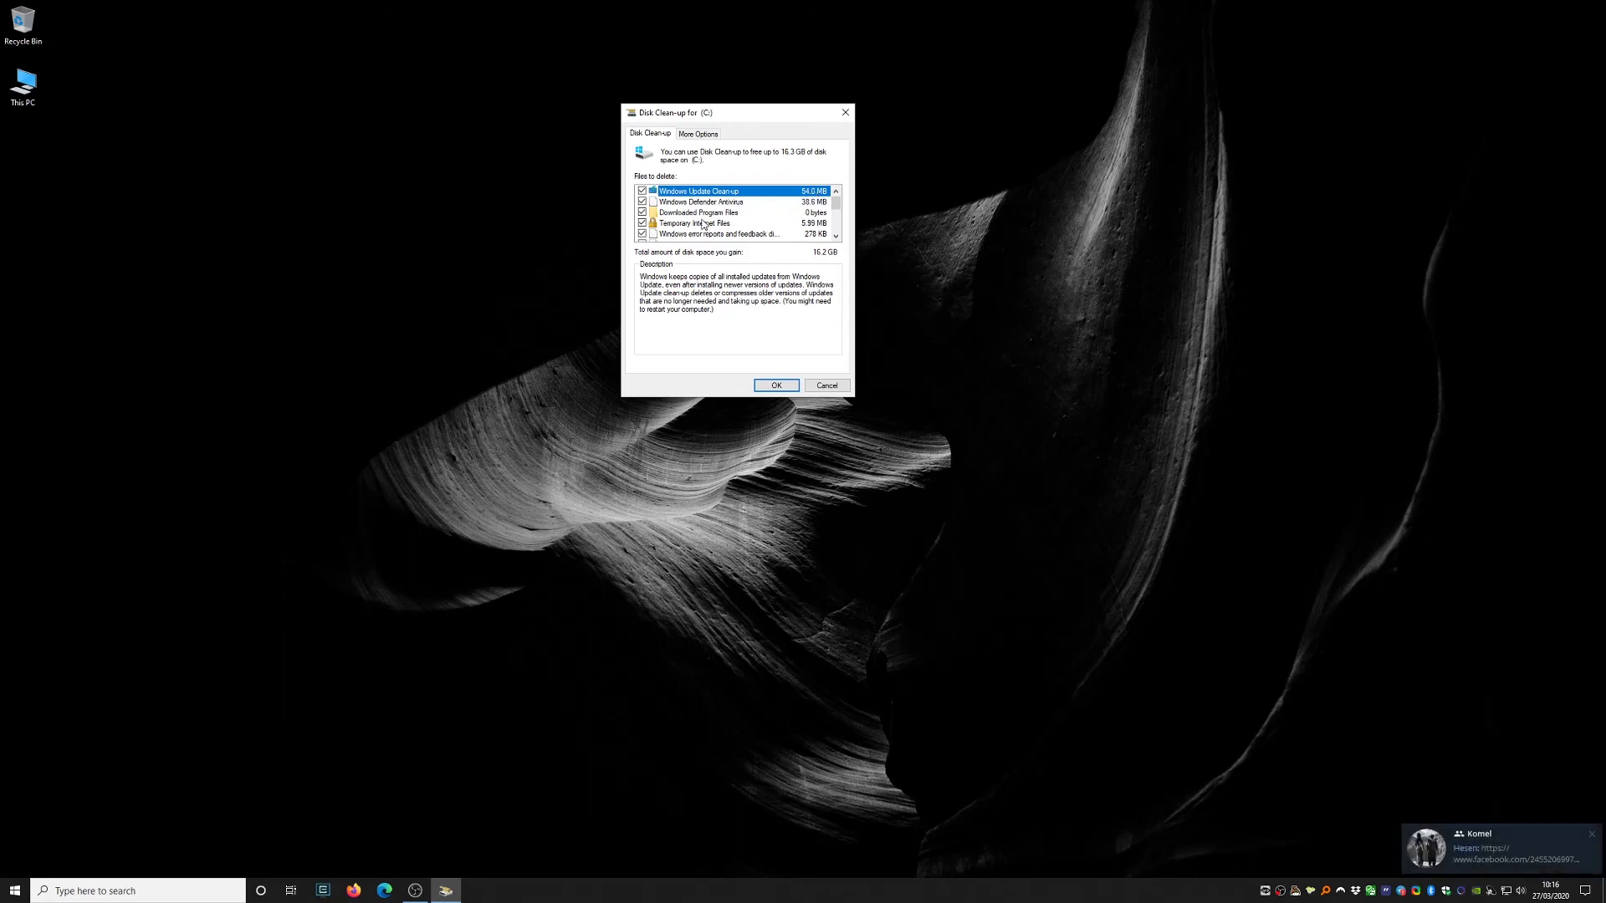
pyautogui.scroll(-2, 704, 224)
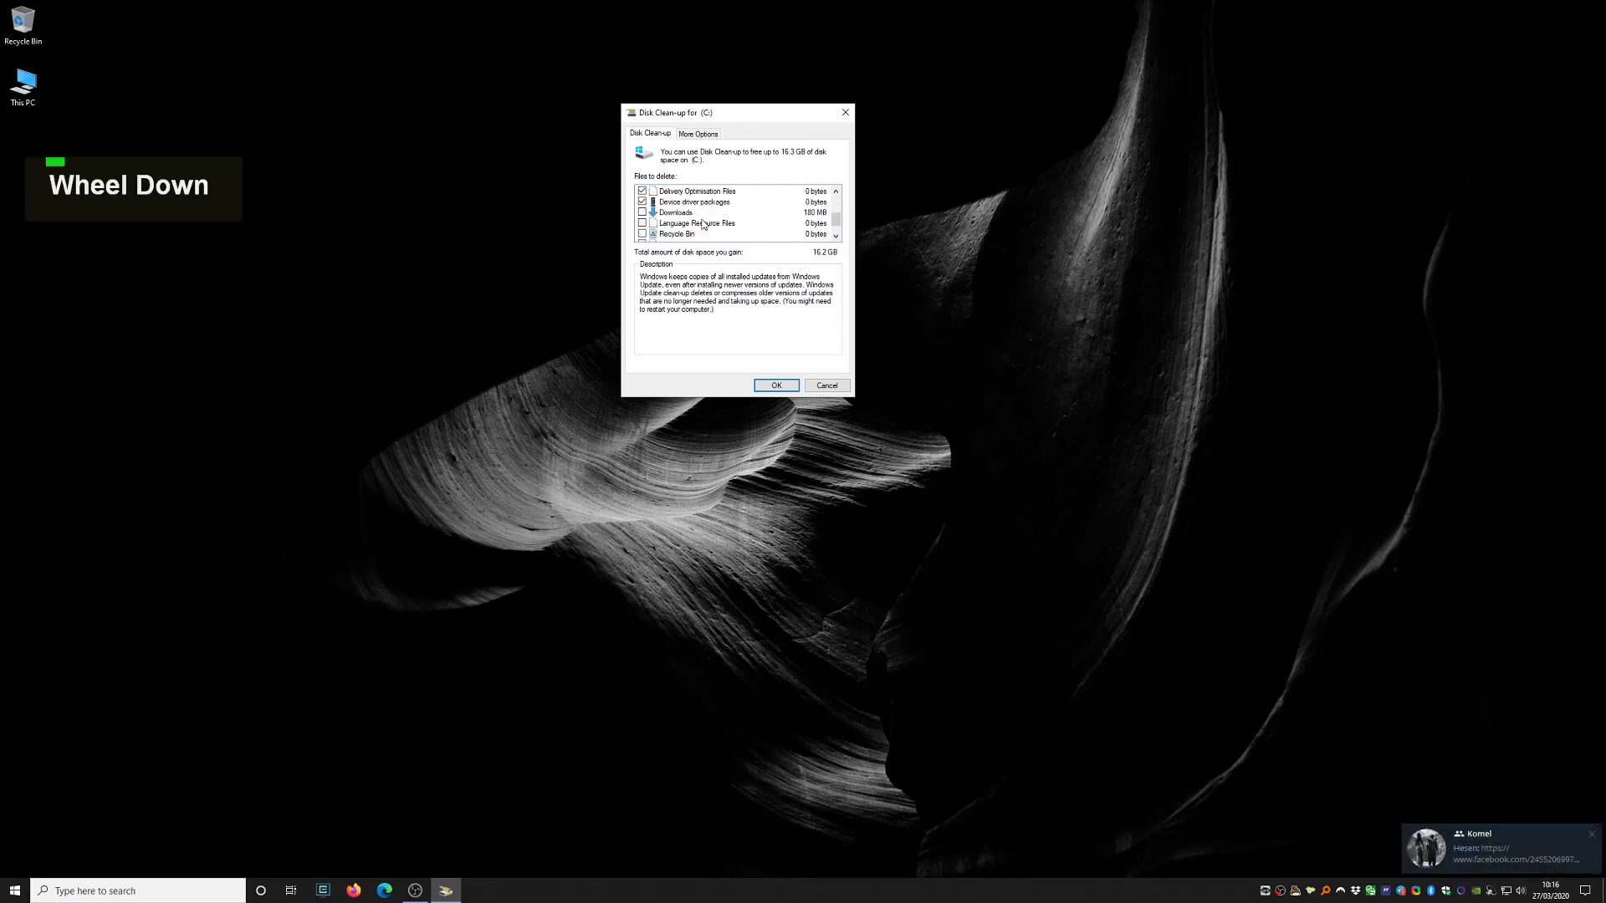
pyautogui.click(643, 223)
pyautogui.click(642, 234)
pyautogui.scroll(-1, 674, 230)
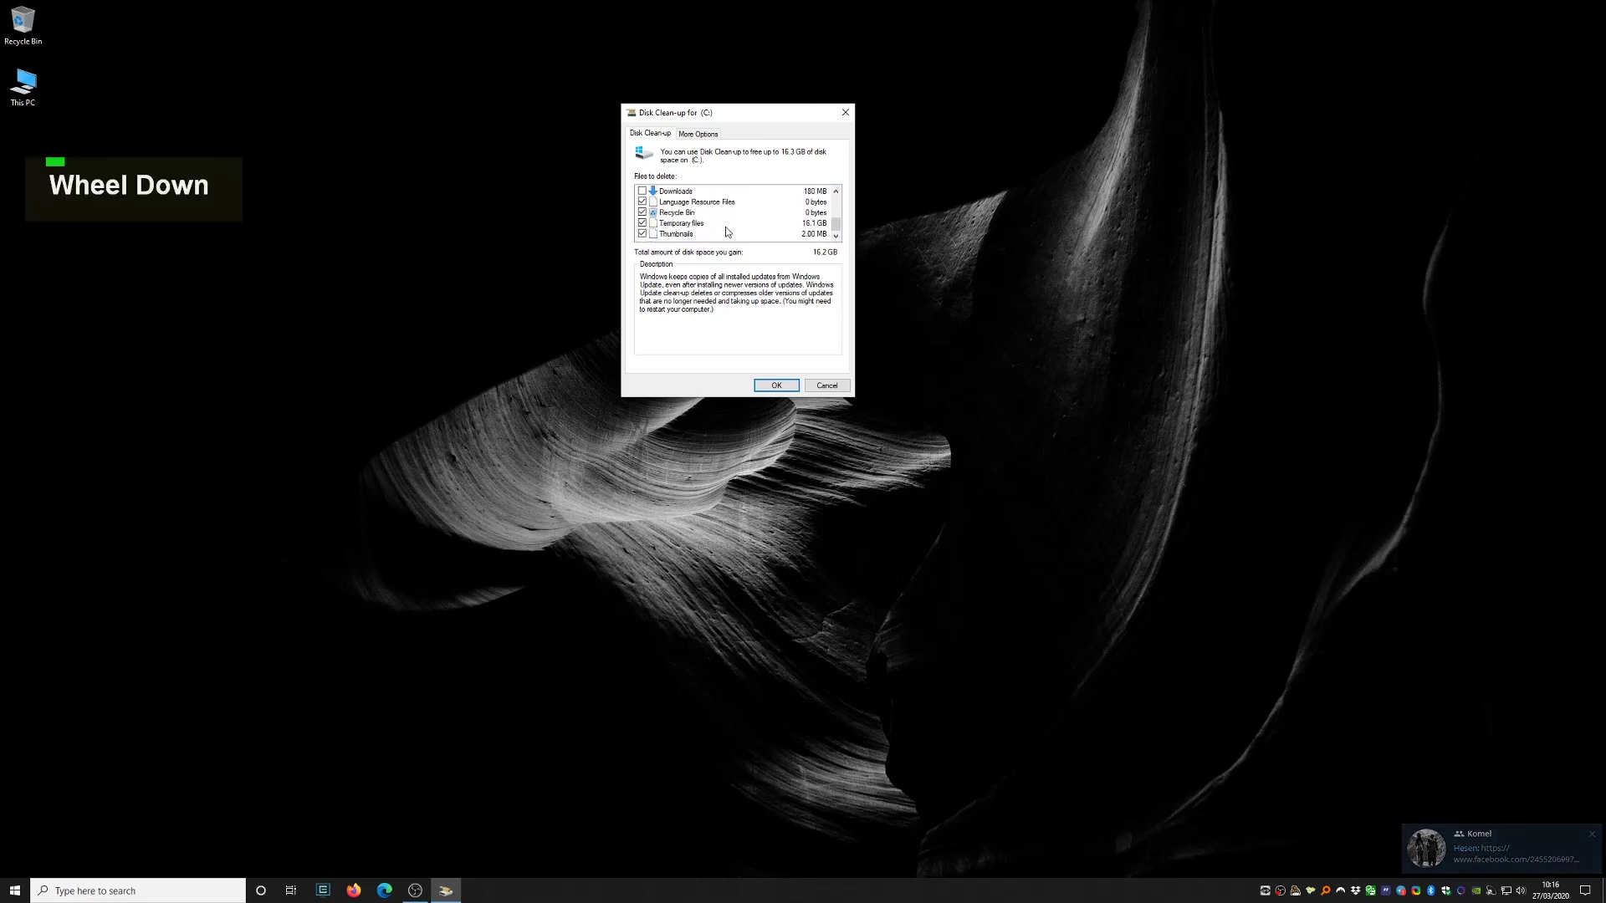
pyautogui.scroll(3, 674, 230)
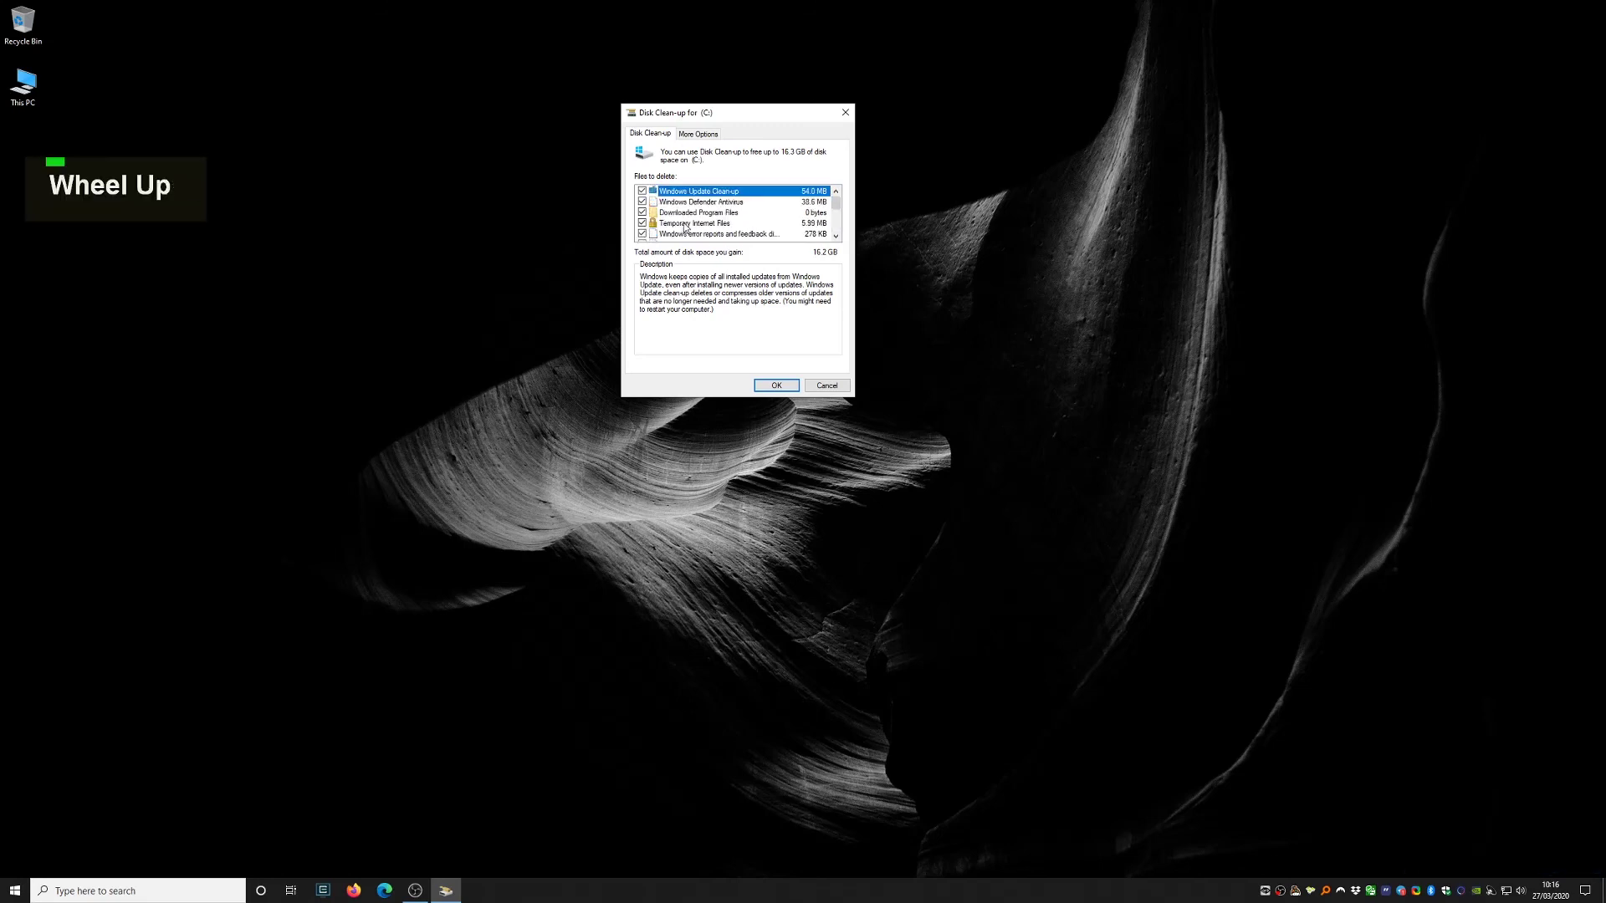
pyautogui.click(776, 385)
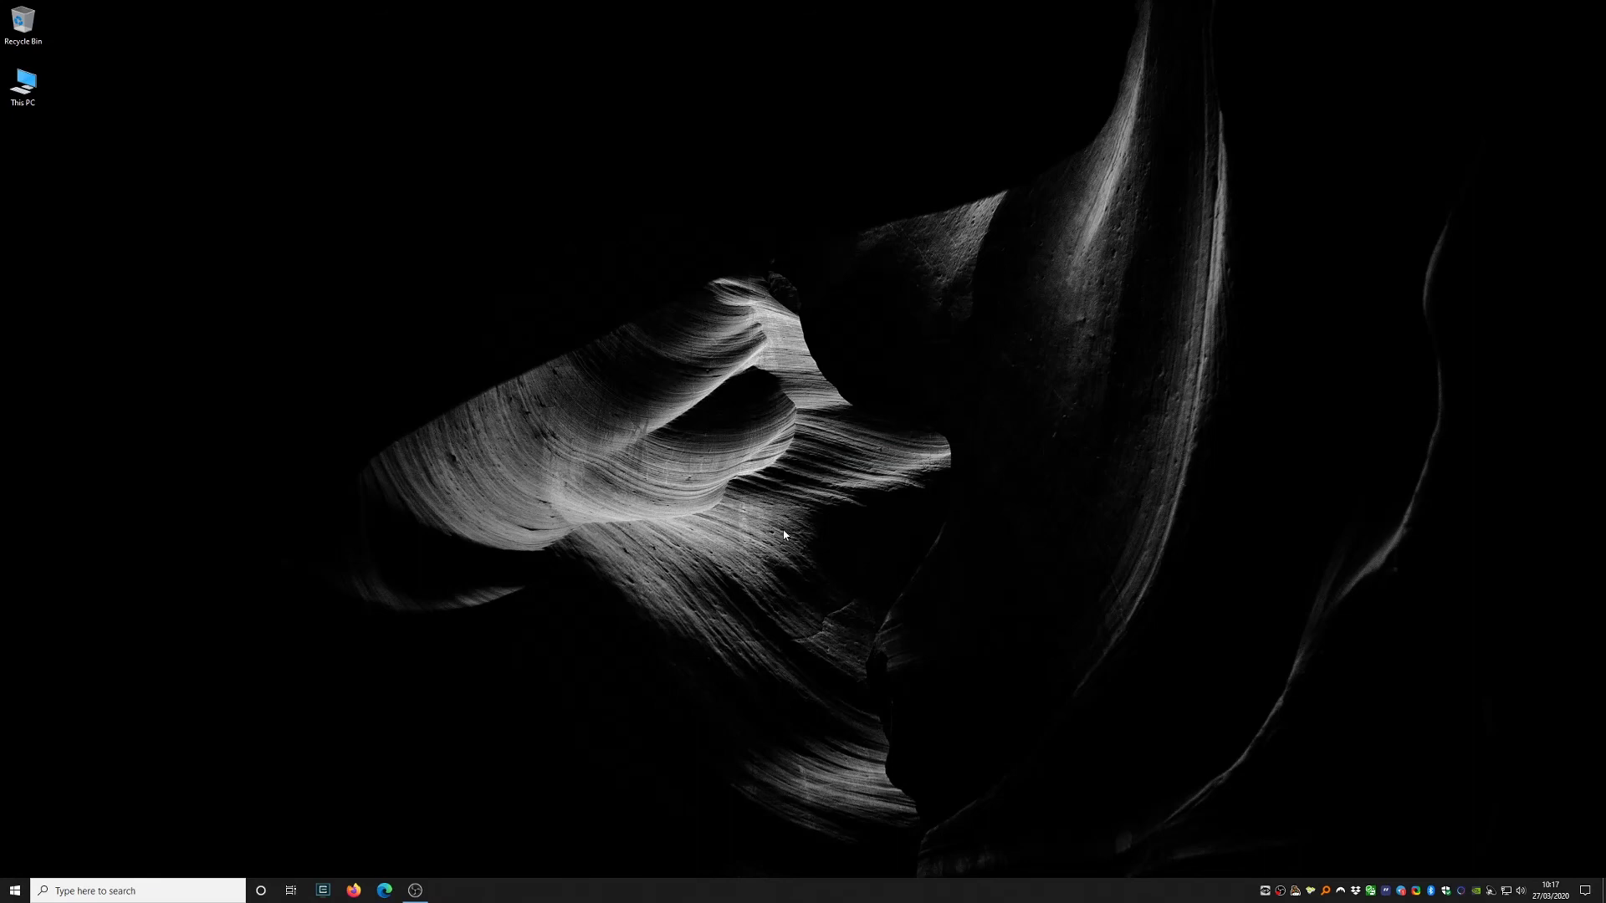
pyautogui.rightClick(783, 534)
pyautogui.click(807, 572)
pyautogui.rightClick(1281, 890)
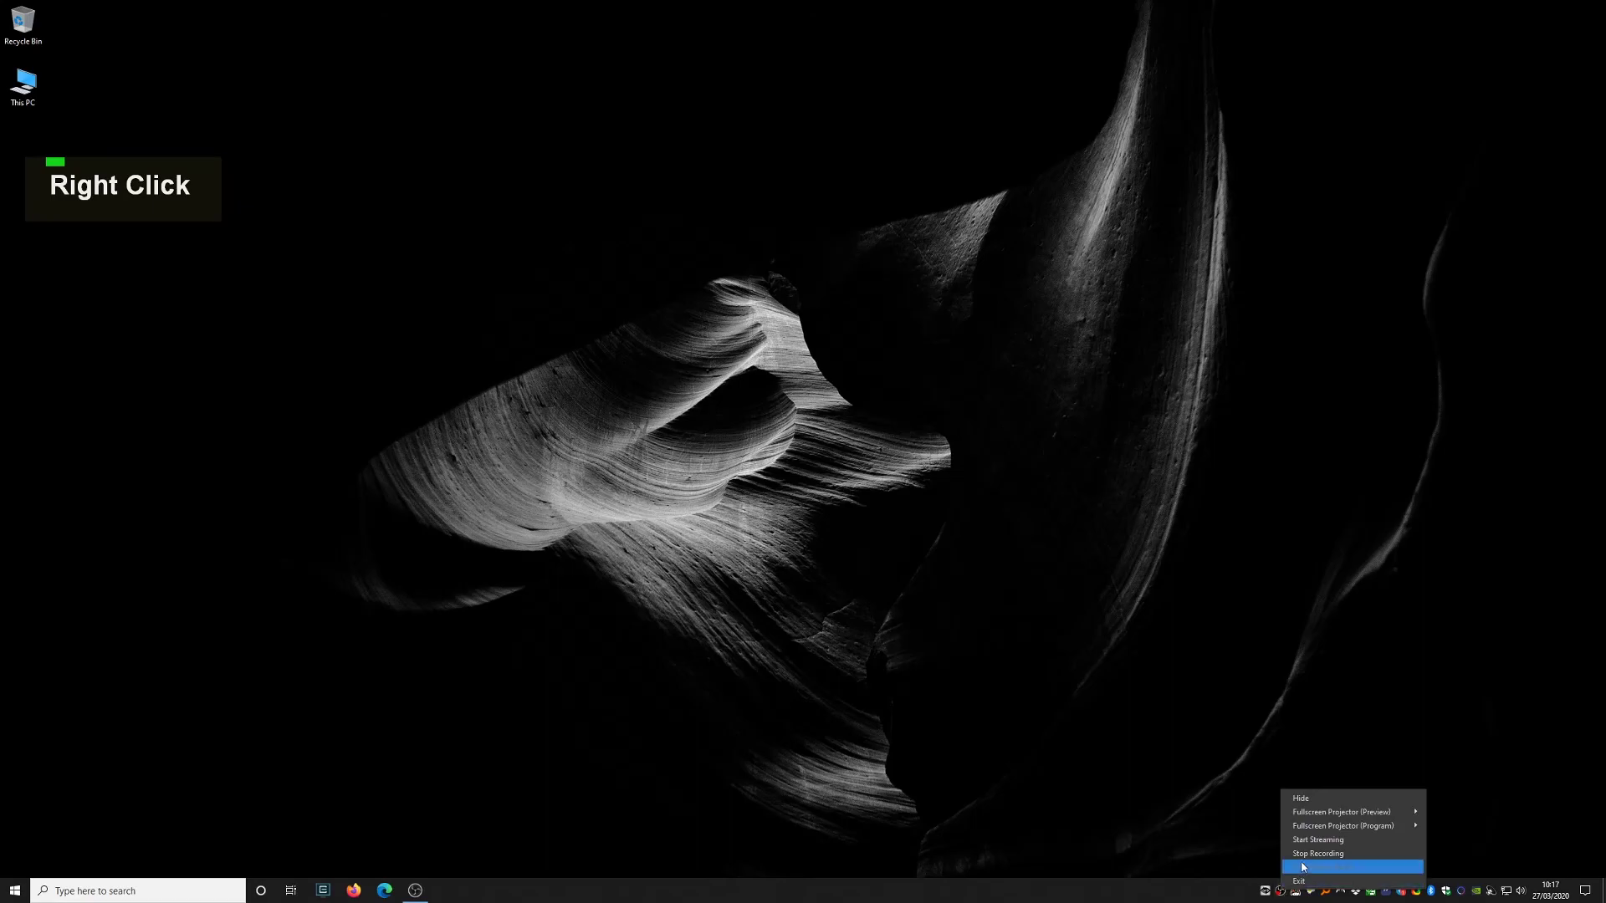